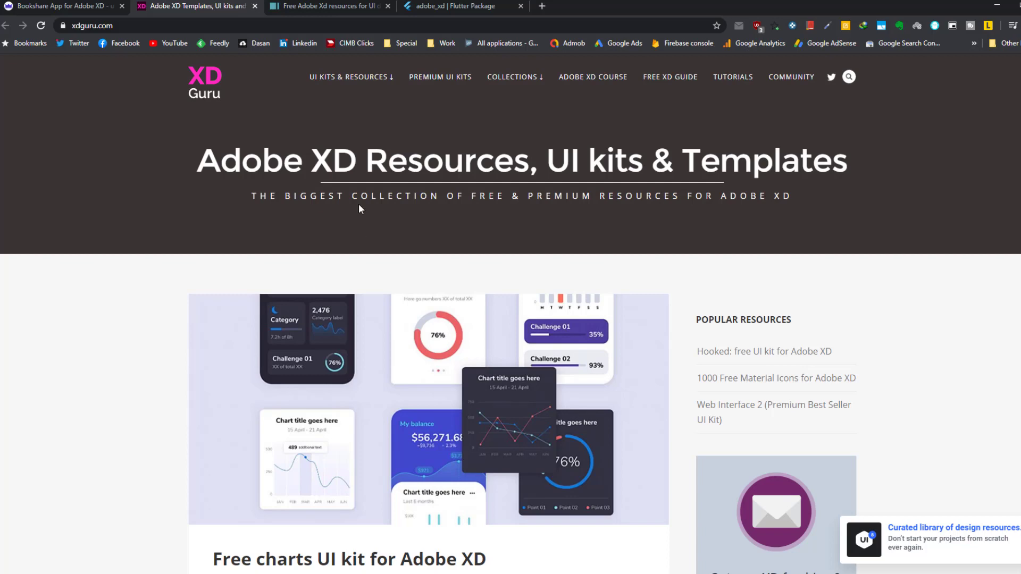
# In a new browser tab, search Google for 'adobe xd design free'.
pyautogui.hotkey('ctrl', 't')
pyautogui.write('adobe xd design')
pyautogui.press('Return')
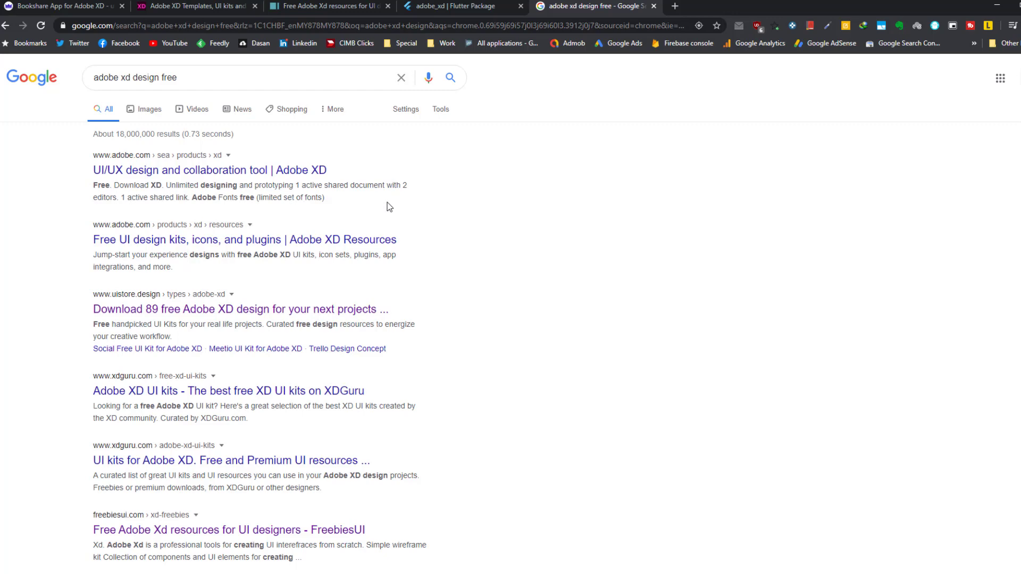
# Scroll through XDGuru's free XD resource posts, then switch to the FreebiesUI Xd resources page.
pyautogui.click(159, 6)
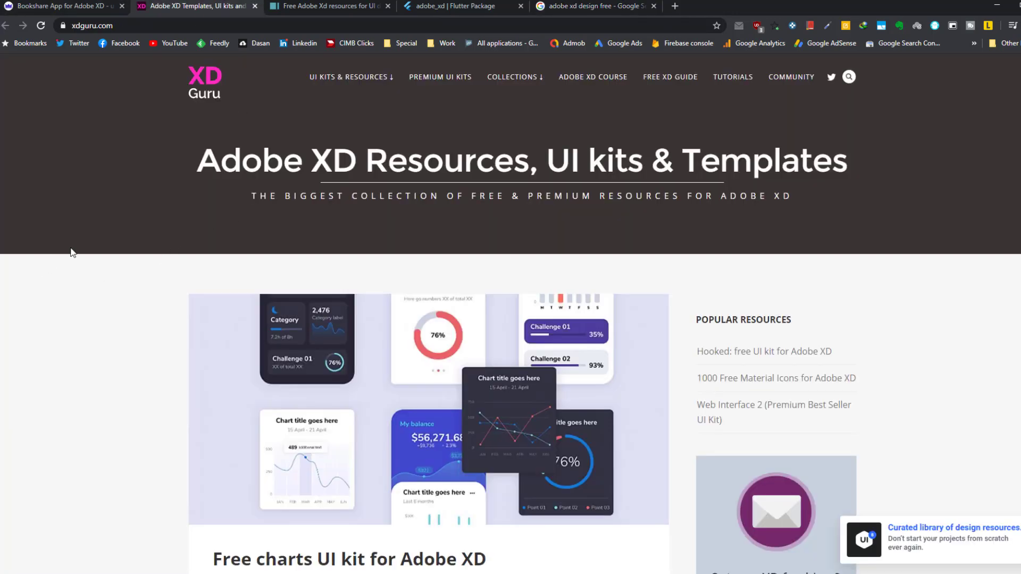
pyautogui.scroll(-4, 71, 250)
pyautogui.scroll(-3, 75, 246)
pyautogui.scroll(-3, 76, 247)
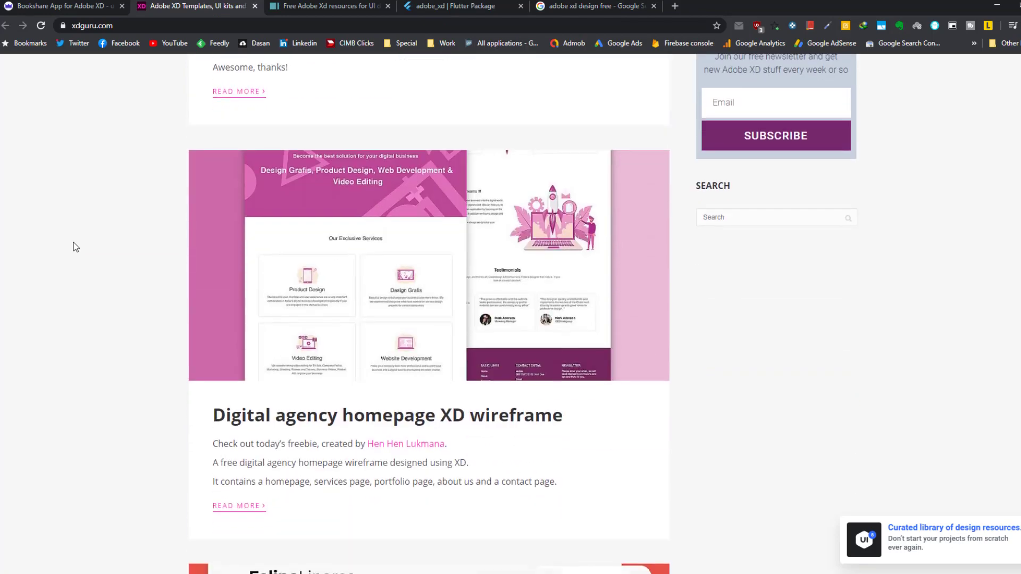
pyautogui.scroll(-10, 136, 344)
pyautogui.scroll(-7, 136, 345)
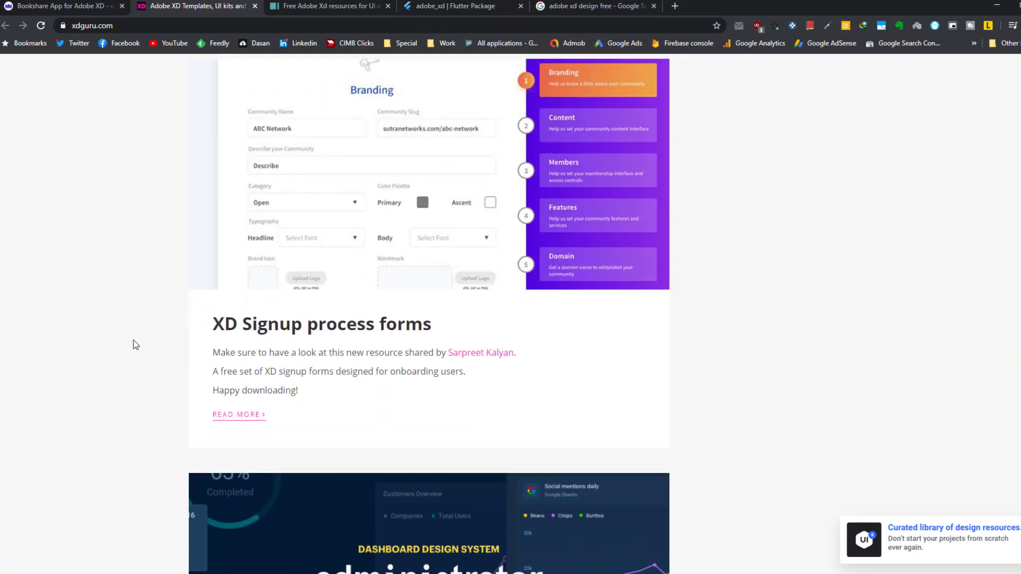
pyautogui.scroll(-6, 136, 345)
pyautogui.scroll(6, 135, 345)
pyautogui.press('Home')
pyautogui.hotkey('ctrl', 'Tab')
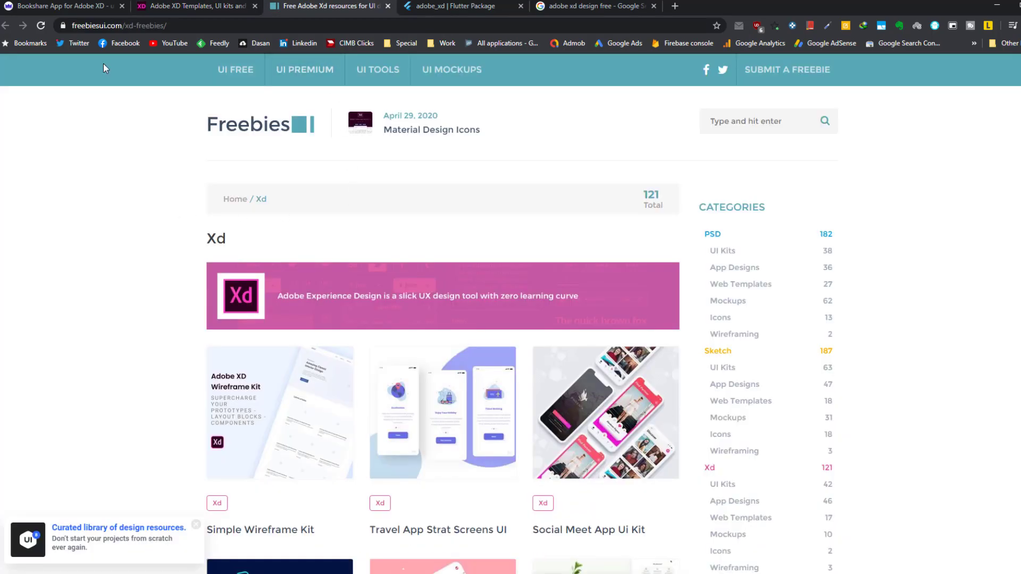
# Filter FreebiesUI to the Xd category and browse its app and UI kit designs.
pyautogui.scroll(-1, 108, 148)
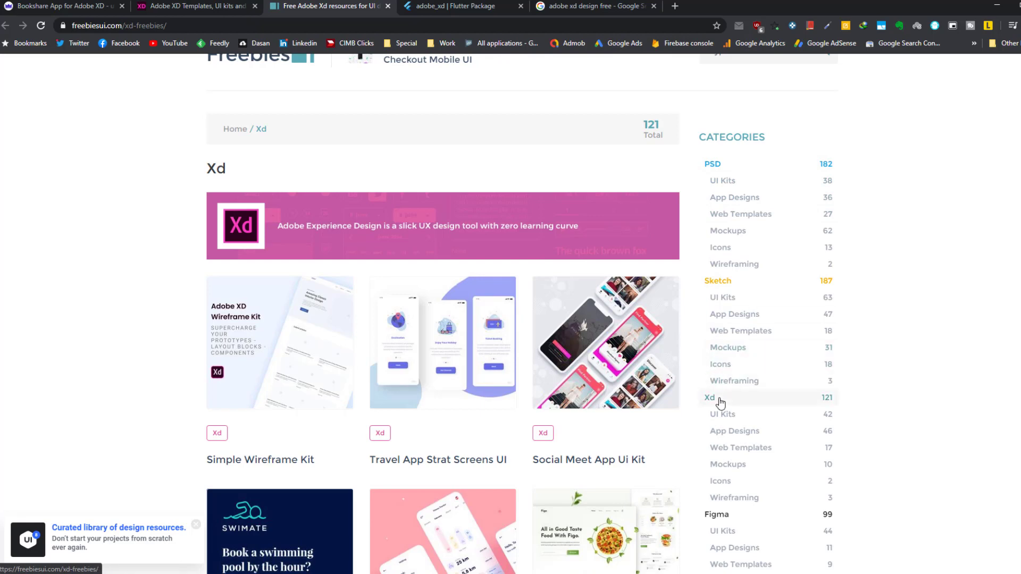
pyautogui.scroll(-2, 722, 404)
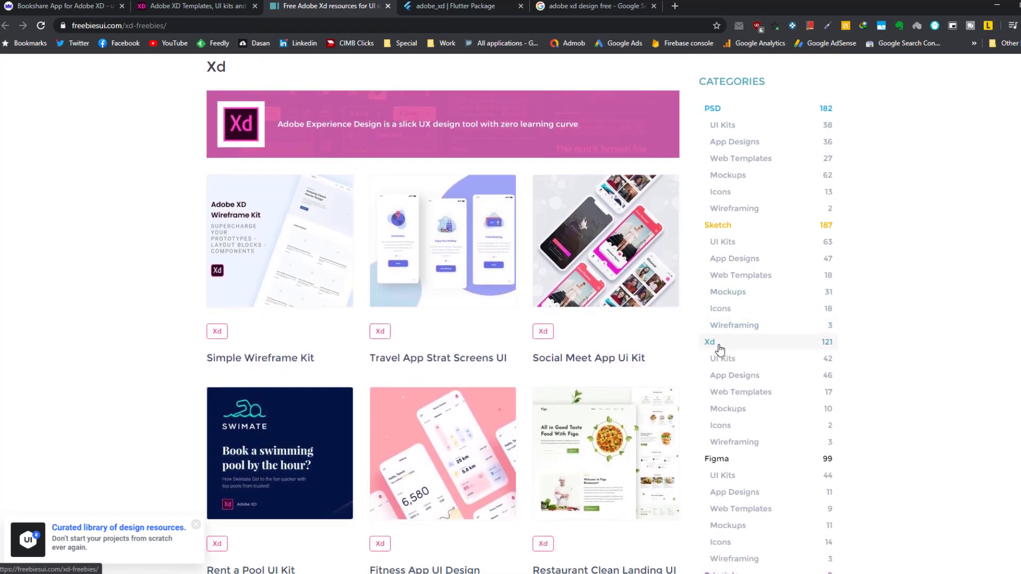
pyautogui.click(718, 347)
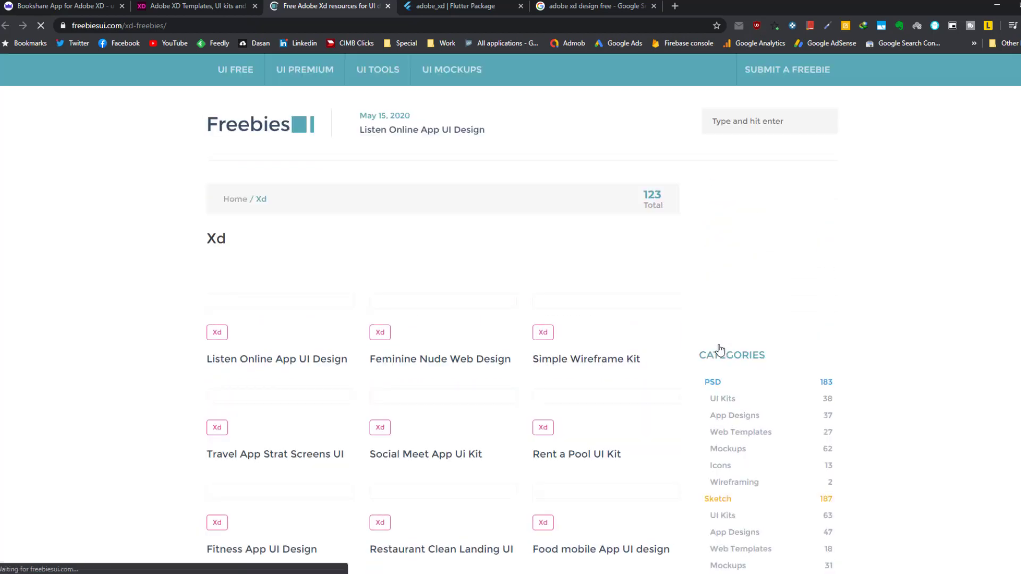
pyautogui.scroll(-3, 720, 349)
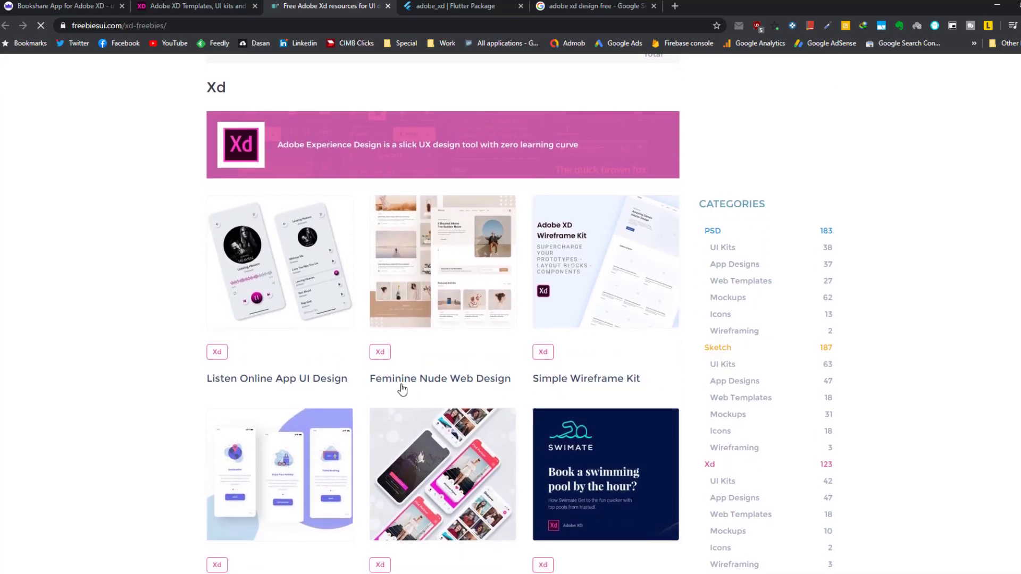
pyautogui.scroll(-2, 157, 390)
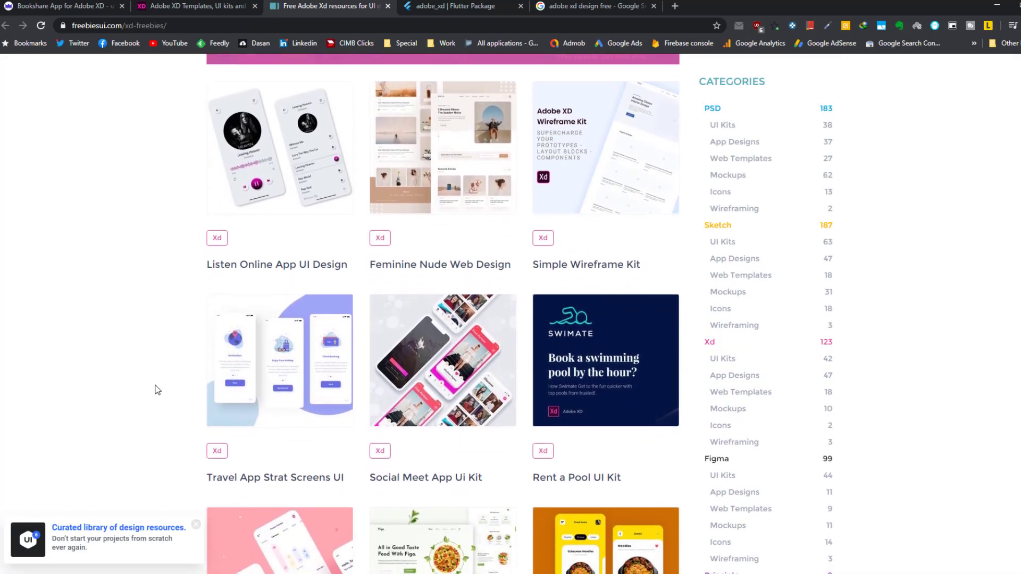
pyautogui.scroll(-2, 174, 362)
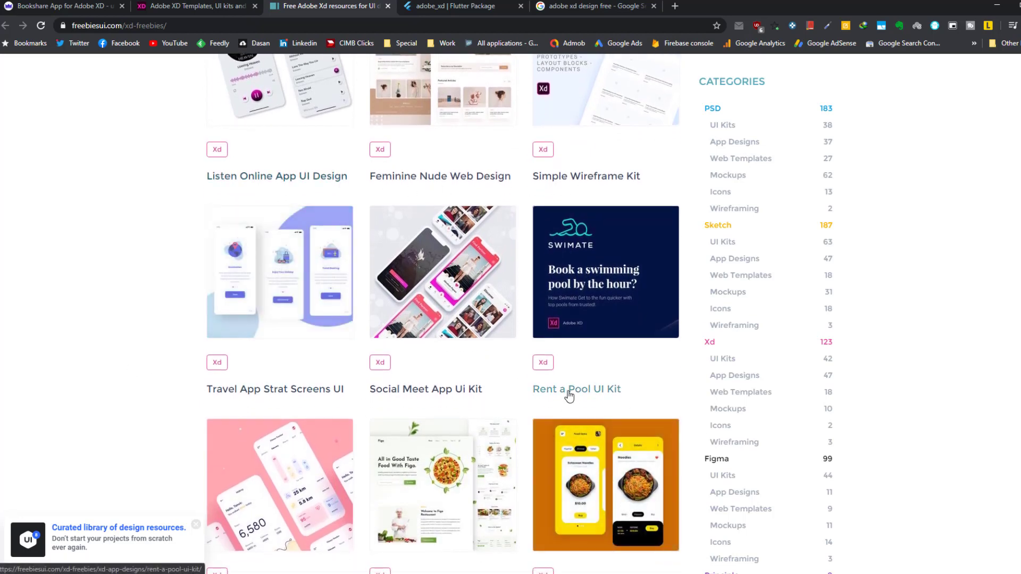
pyautogui.scroll(-3, 578, 394)
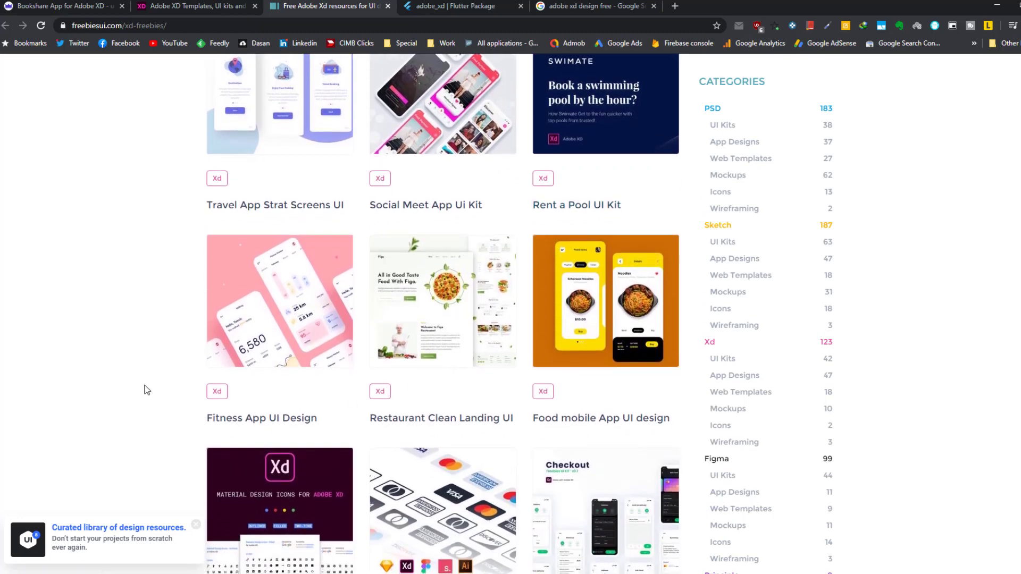
pyautogui.scroll(-2, 145, 390)
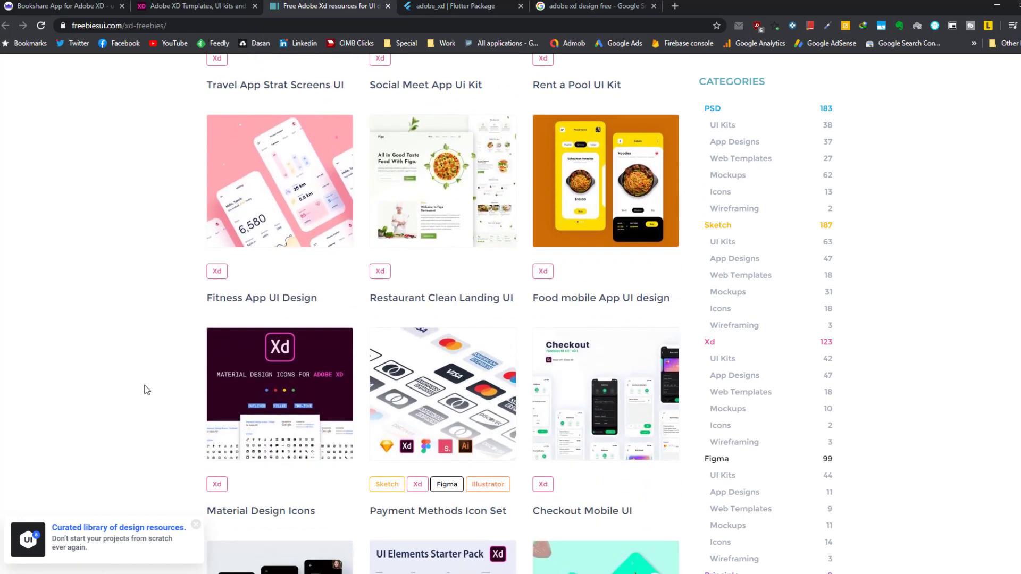
# On the Bookshare App for Adobe XD page, scroll through the topics, library and store screen previews.
pyautogui.click(61, 6)
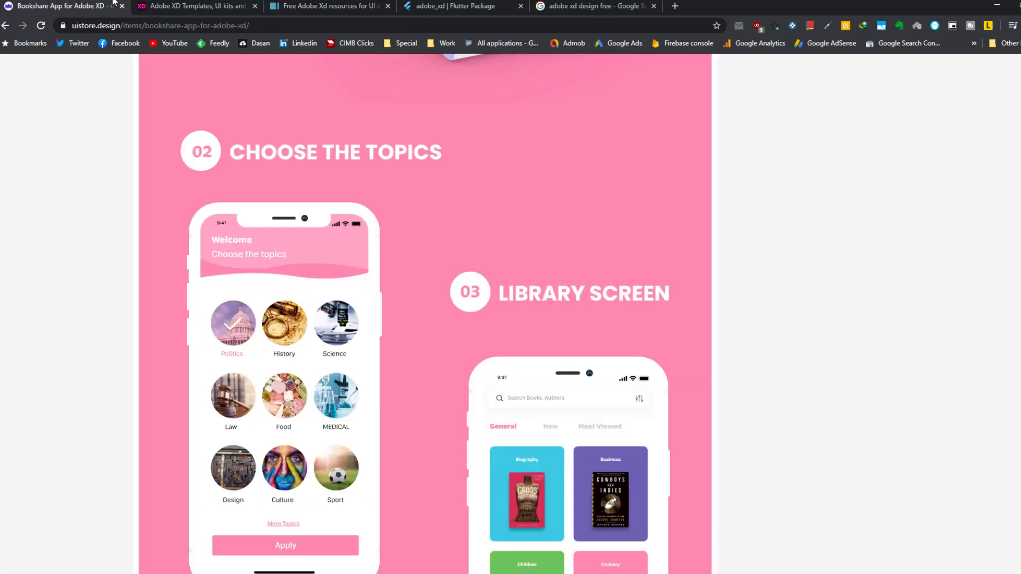
pyautogui.scroll(14, 206, 263)
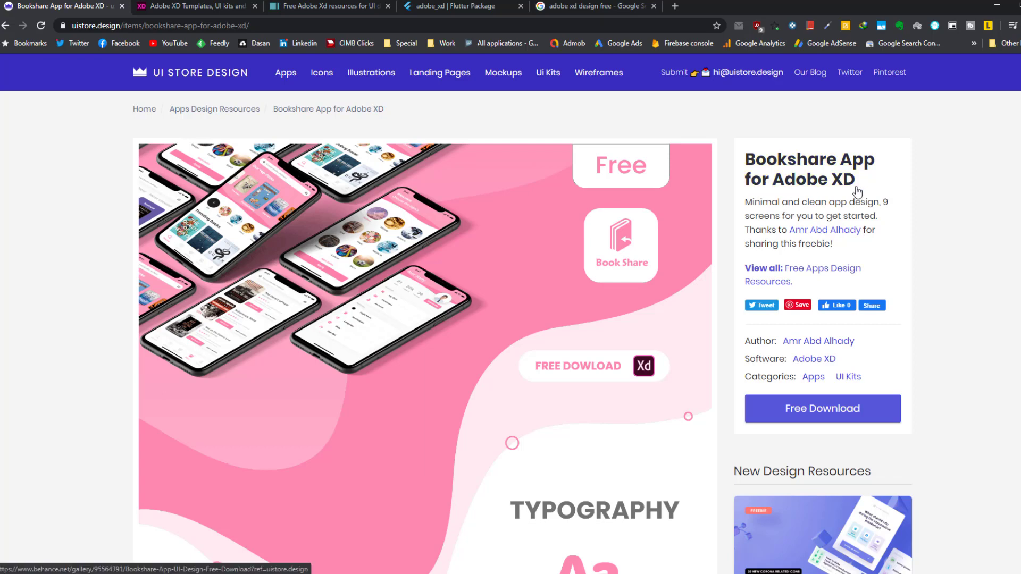
pyautogui.scroll(-2, 935, 282)
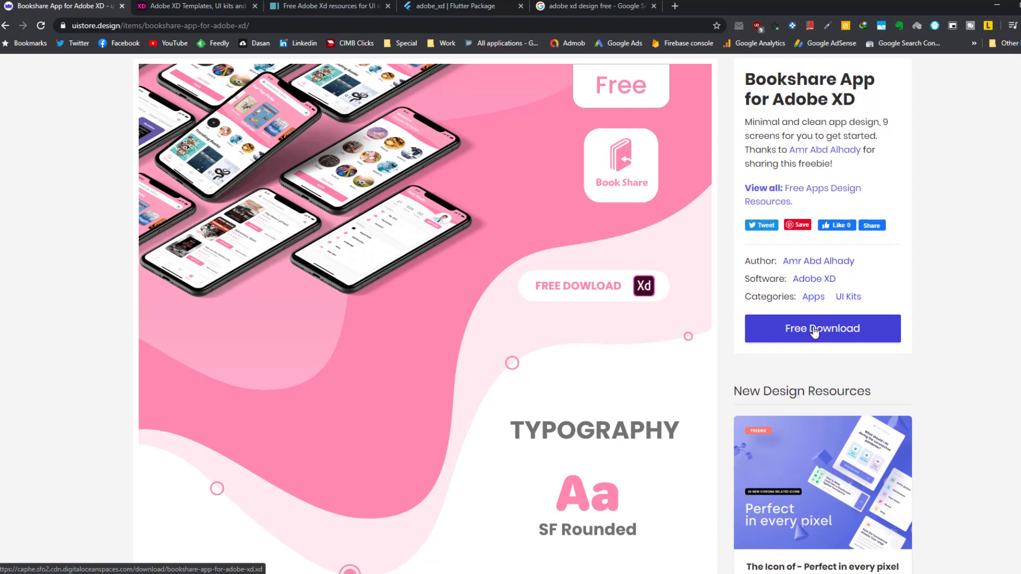
pyautogui.scroll(-10, 175, 292)
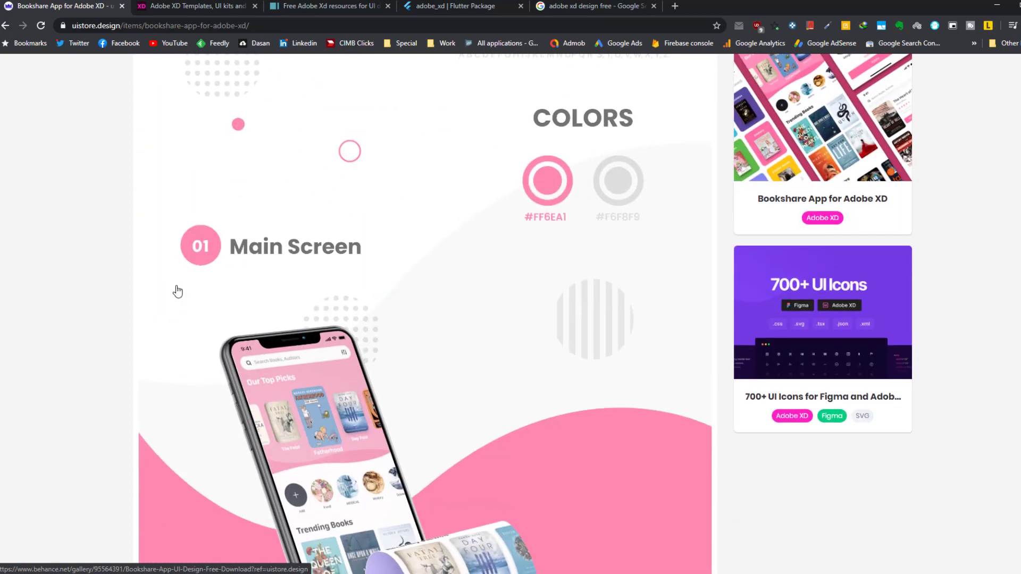
pyautogui.scroll(-5, 177, 292)
pyautogui.scroll(6, 177, 292)
pyautogui.scroll(-12, 177, 292)
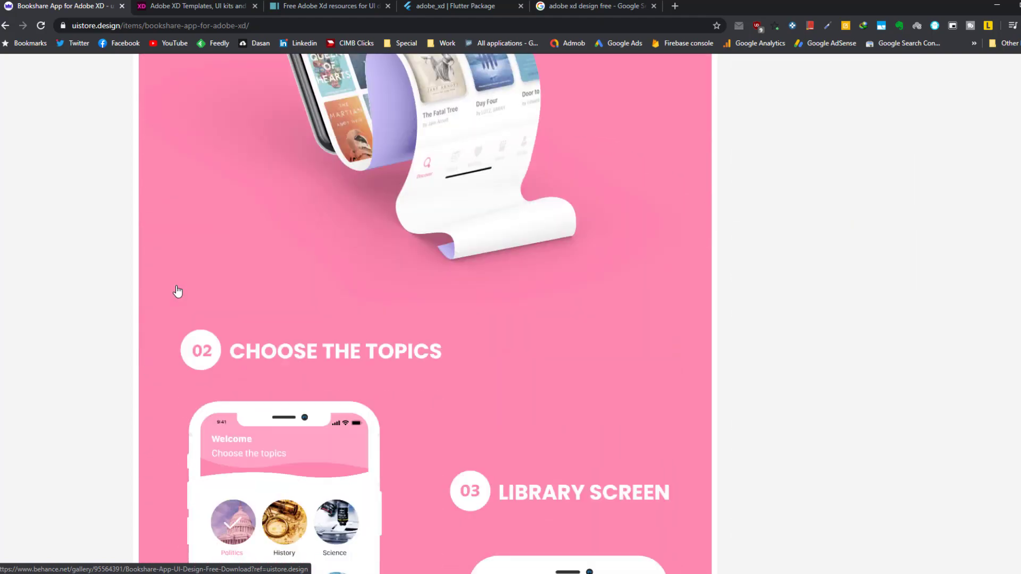
pyautogui.scroll(-5, 177, 291)
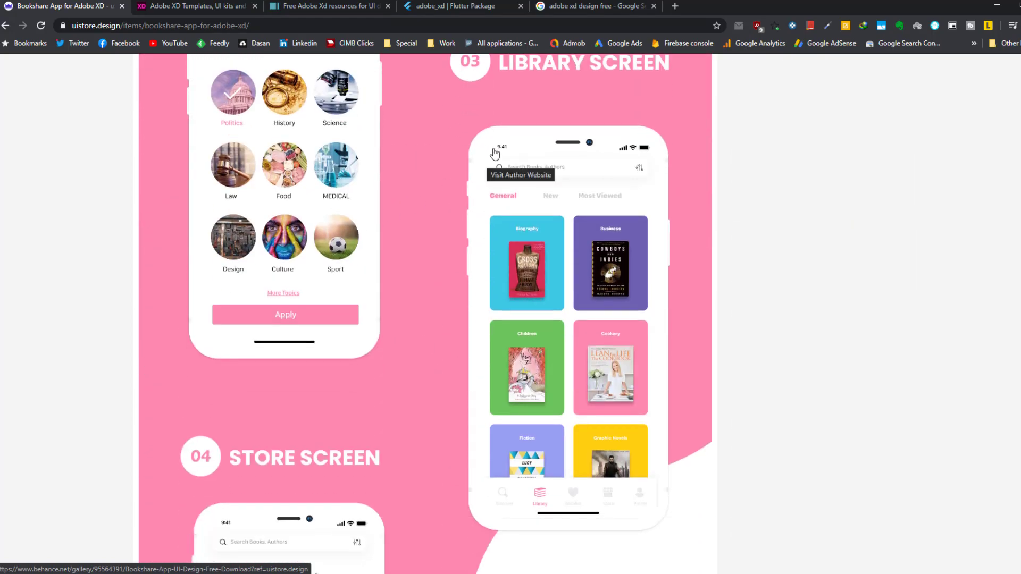
pyautogui.scroll(-5, 296, 444)
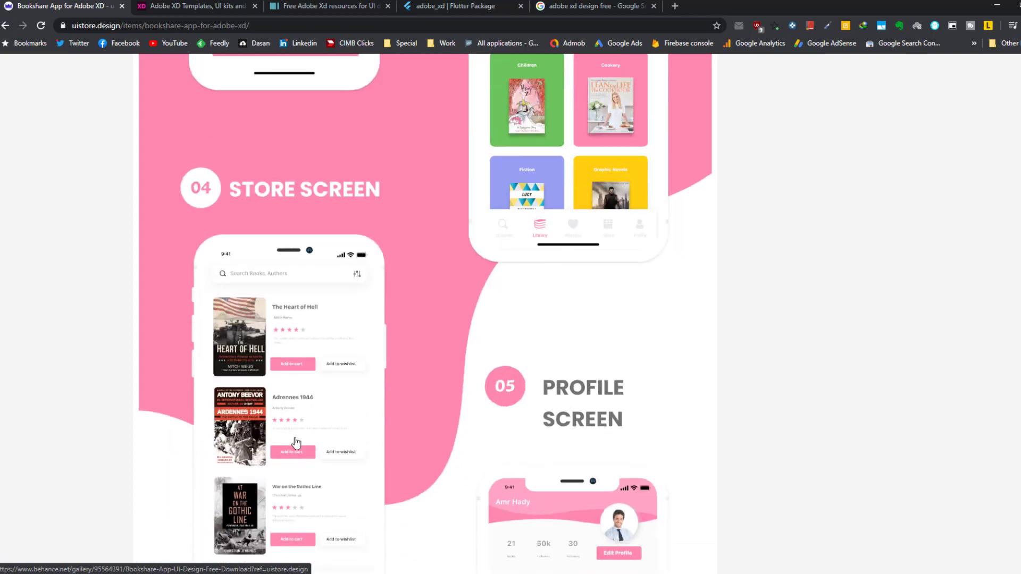
pyautogui.scroll(20, 440, 319)
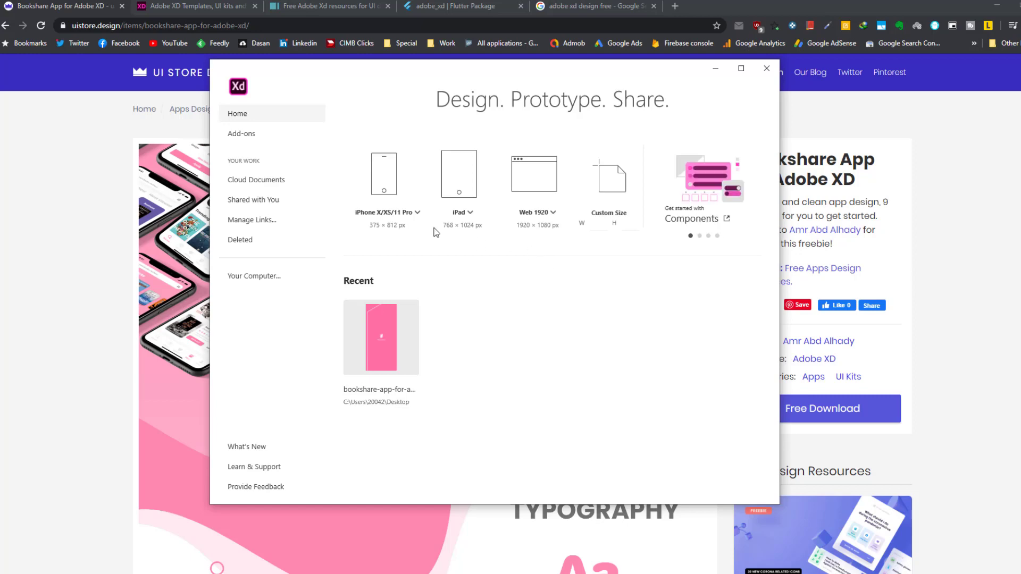
# Create a blank iPhone X/XS/11 Pro document and open Plugins > Discover Plugins.
pyautogui.click(386, 188)
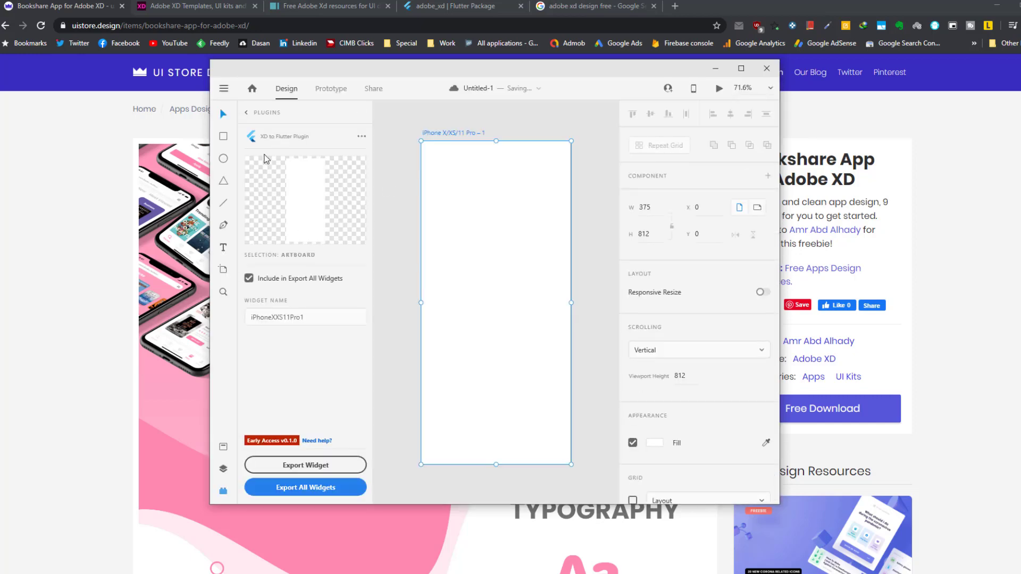
pyautogui.click(225, 89)
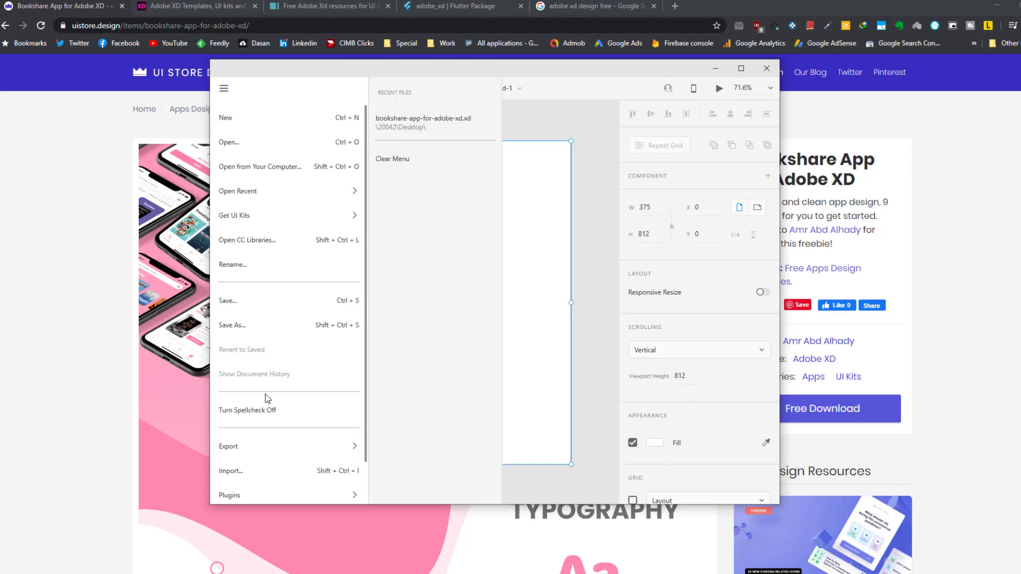
pyautogui.scroll(-1, 268, 398)
pyautogui.moveTo(251, 448)
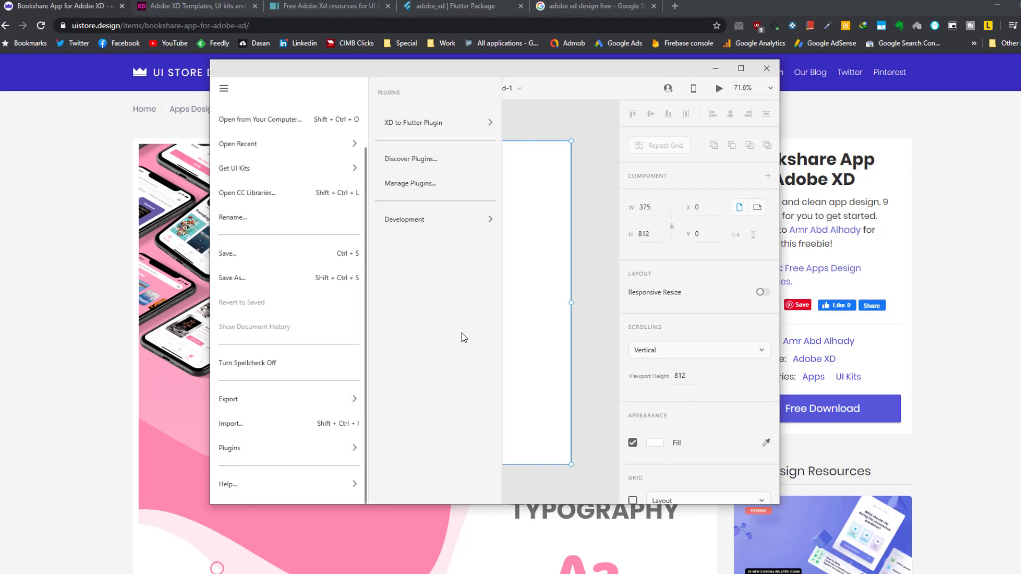
pyautogui.click(424, 160)
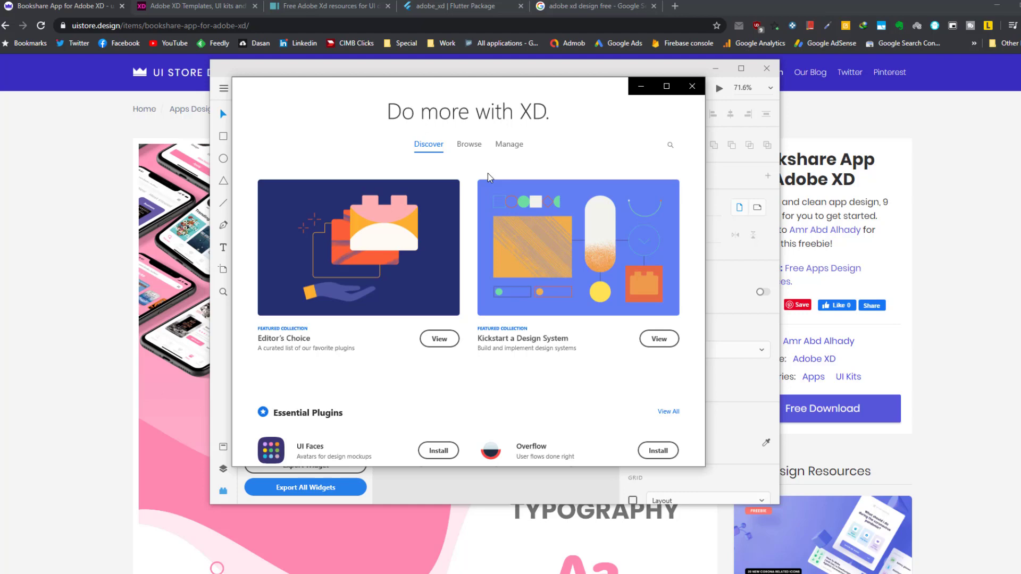
# Search plugins for 'flutter', confirm the XD to Flutter Plugin is installed, and close the marketplace.
pyautogui.click(469, 144)
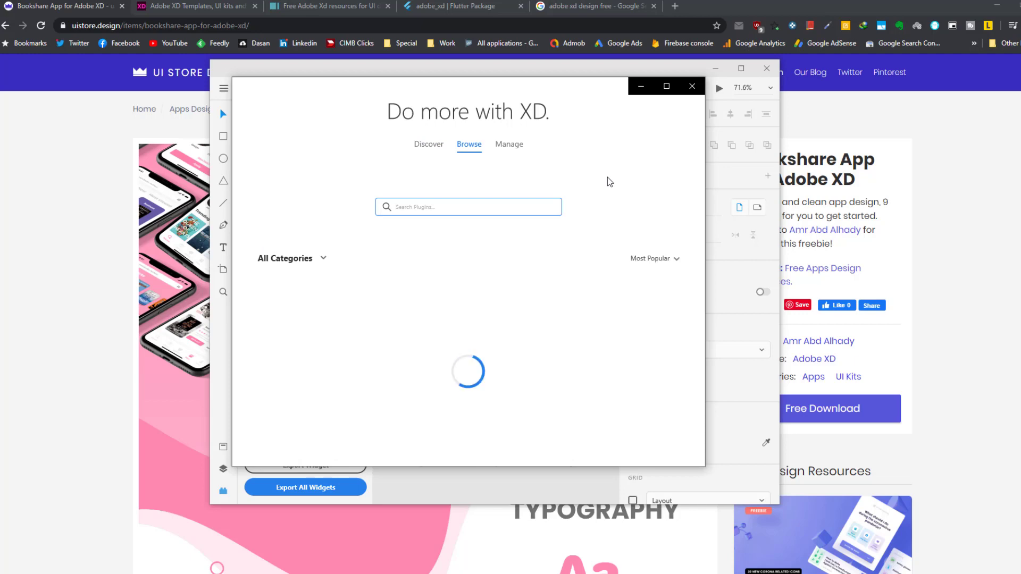
pyautogui.write('flutter')
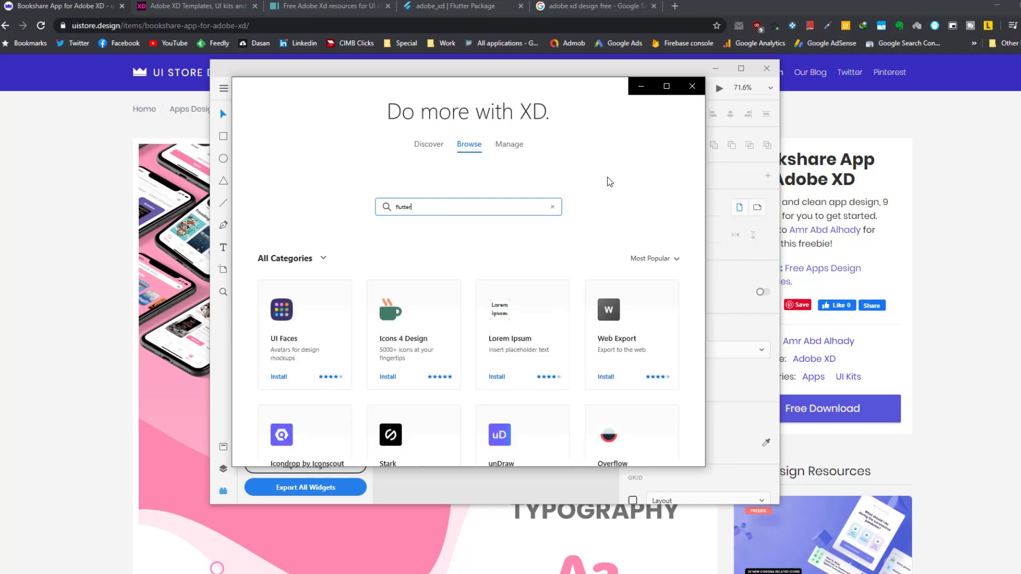
pyautogui.scroll(-2, 486, 176)
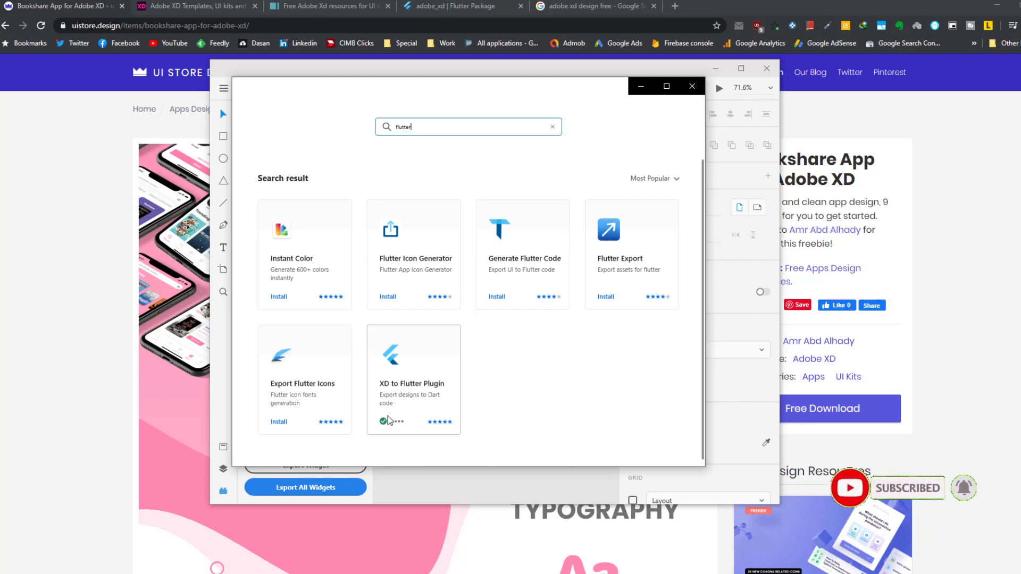
pyautogui.click(403, 396)
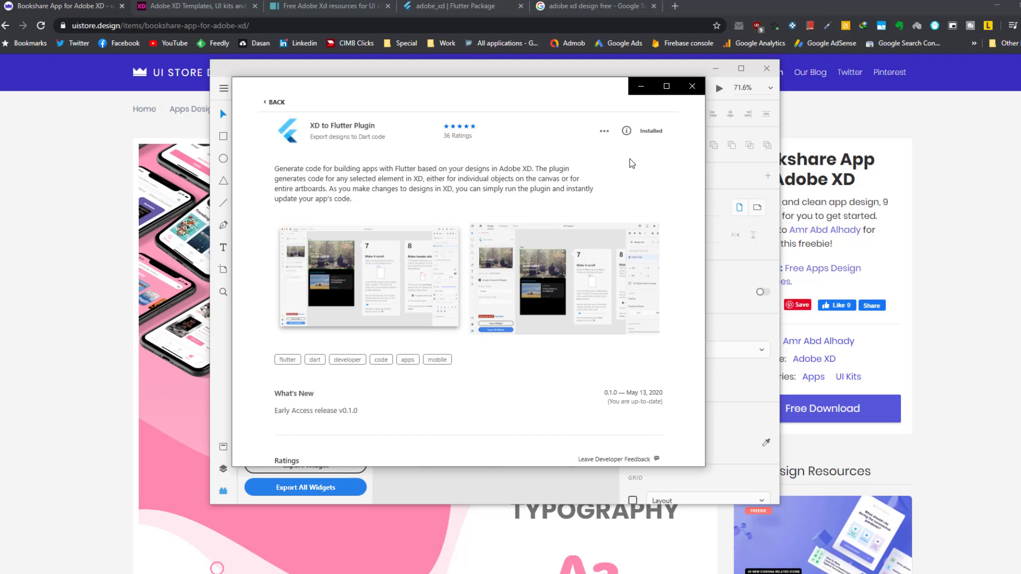
pyautogui.click(692, 86)
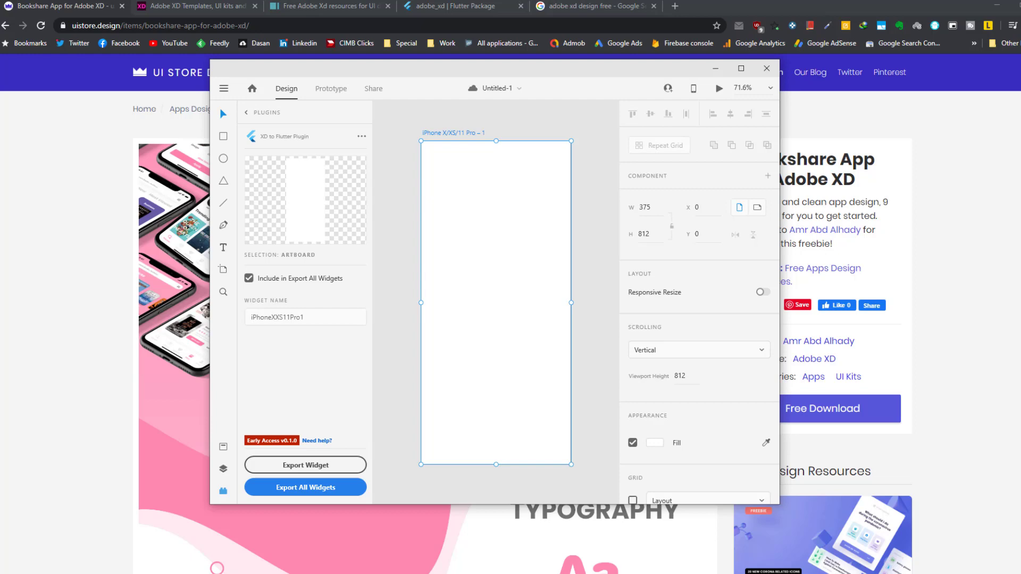
# Bring the browser's Bookshare App for Adobe XD page in front of Adobe XD.
pyautogui.click(125, 289)
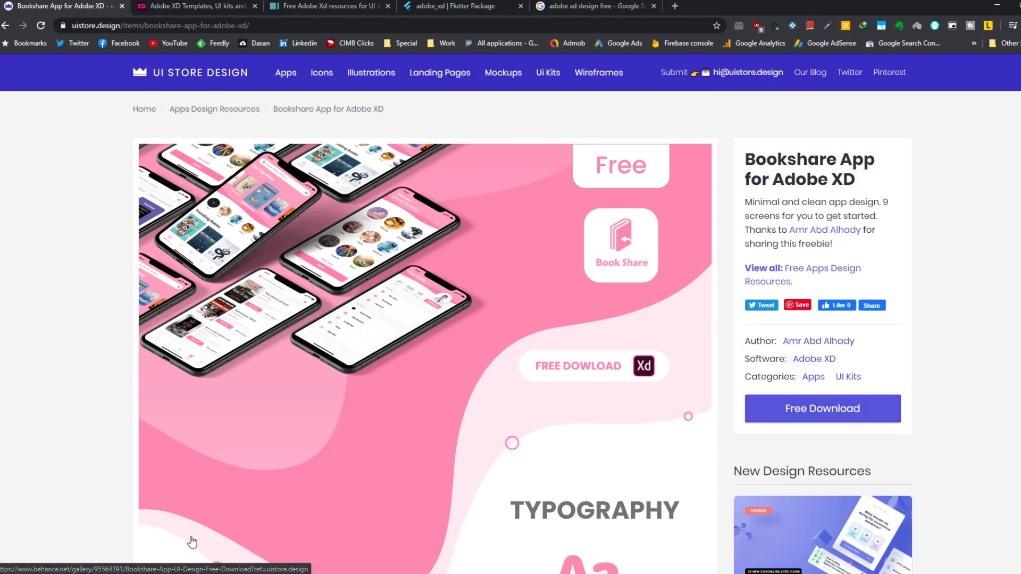
# Open bookshare-app-for-adobe-xd.xd from Downloads\New folder and dismiss the missing linked asset warning.
pyautogui.hotkey('alt', 'Tab')
pyautogui.click(226, 91)
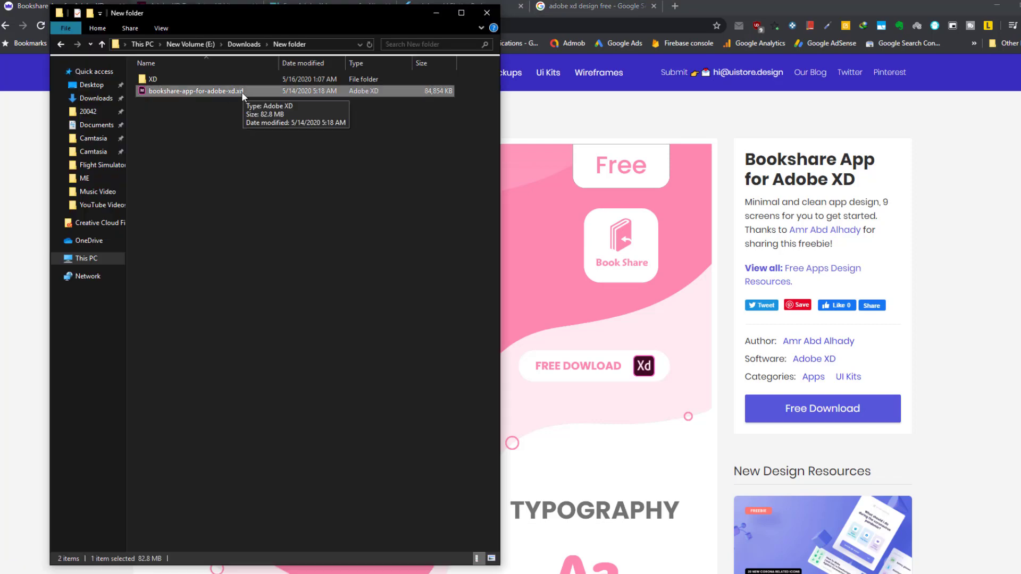
pyautogui.doubleClick(242, 91)
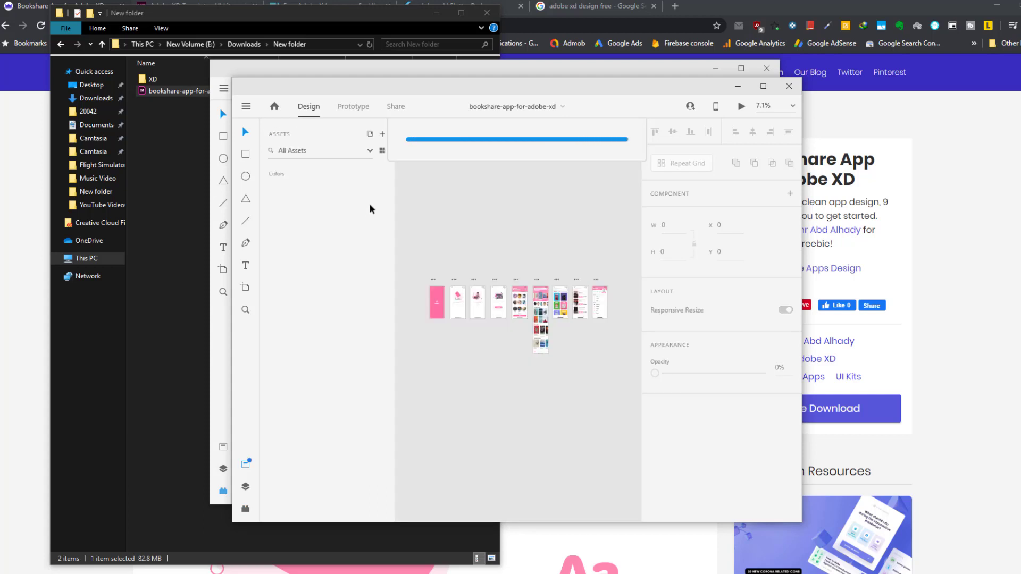
pyautogui.click(511, 198)
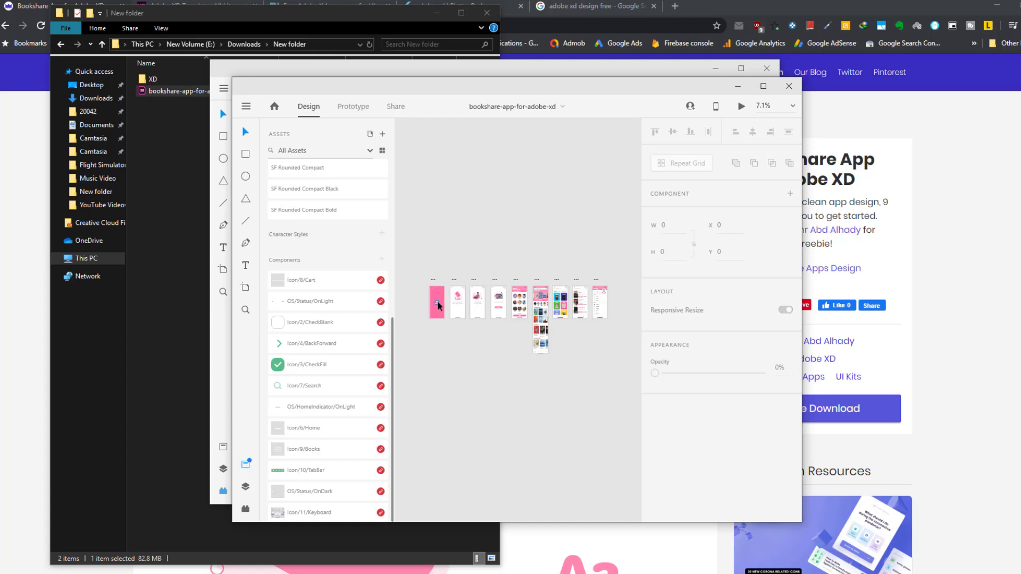
# In Share mode, pan across Bookshare artboards 1 through 9, from splash to profile screen.
pyautogui.scroll(5, 443, 314)
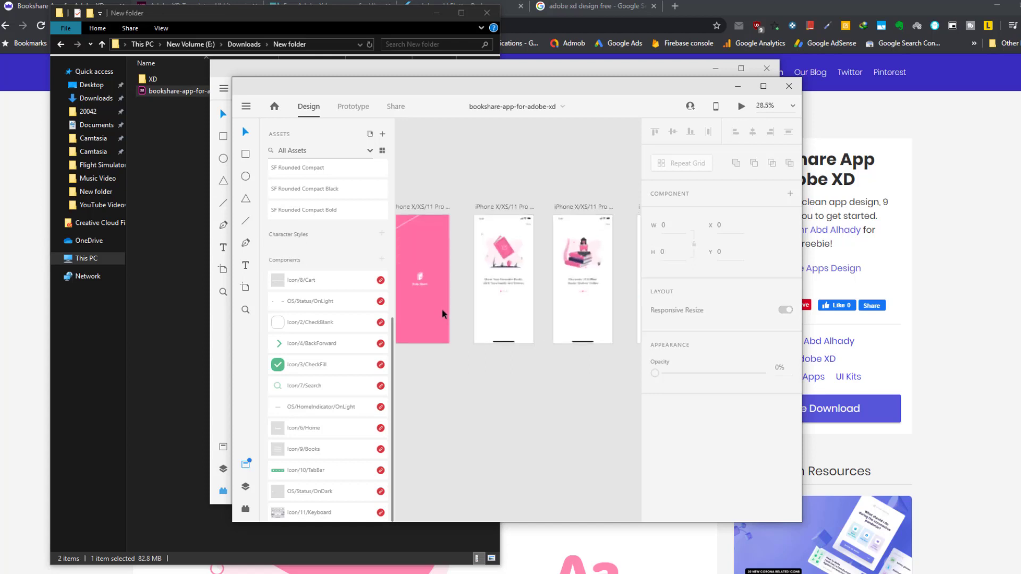
pyautogui.click(396, 106)
pyautogui.moveTo(579, 170); pyautogui.dragTo(390, 176)
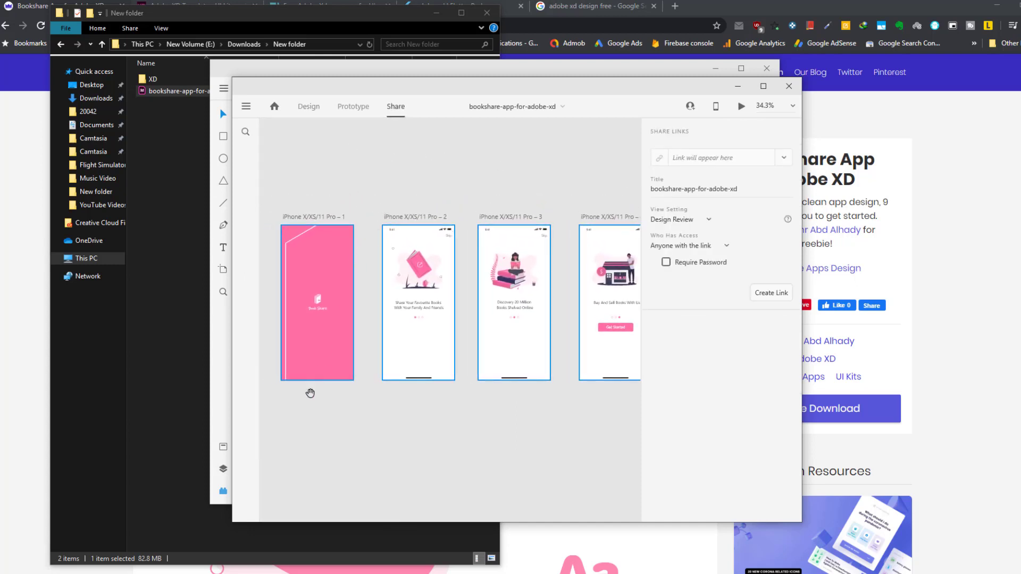
pyautogui.moveTo(531, 418); pyautogui.dragTo(269, 421)
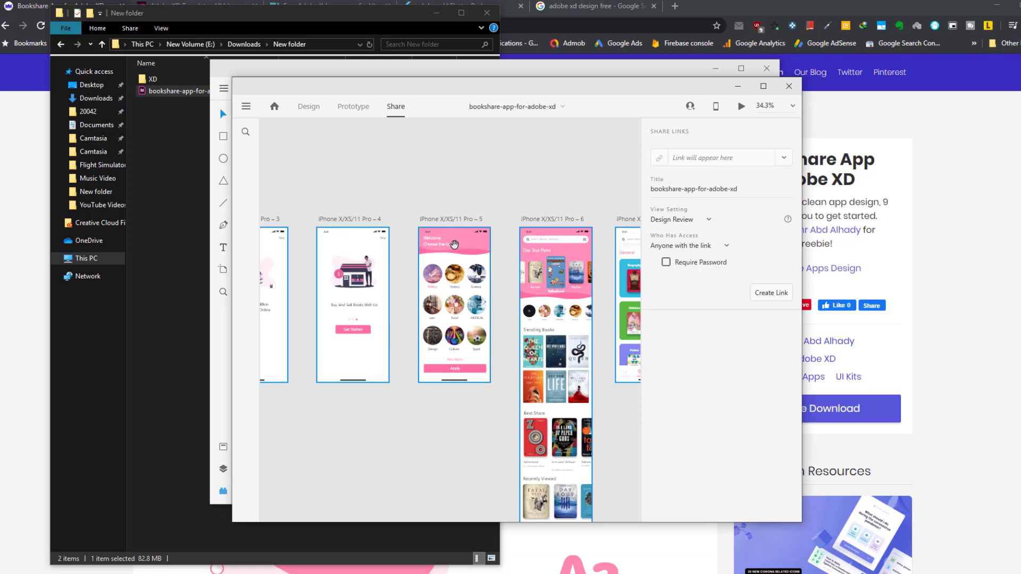
pyautogui.moveTo(482, 426); pyautogui.dragTo(274, 378)
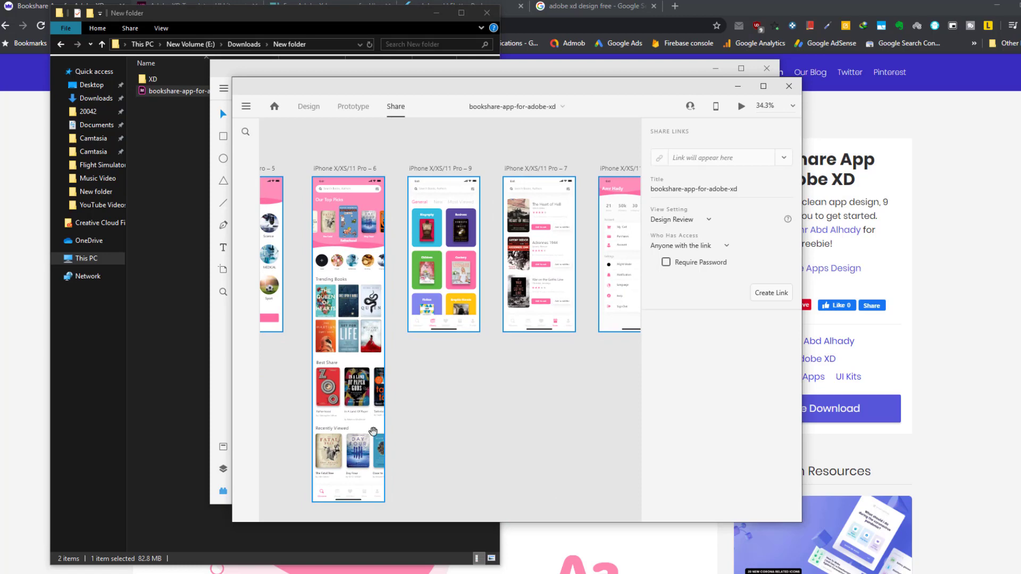
pyautogui.moveTo(468, 392); pyautogui.dragTo(358, 401)
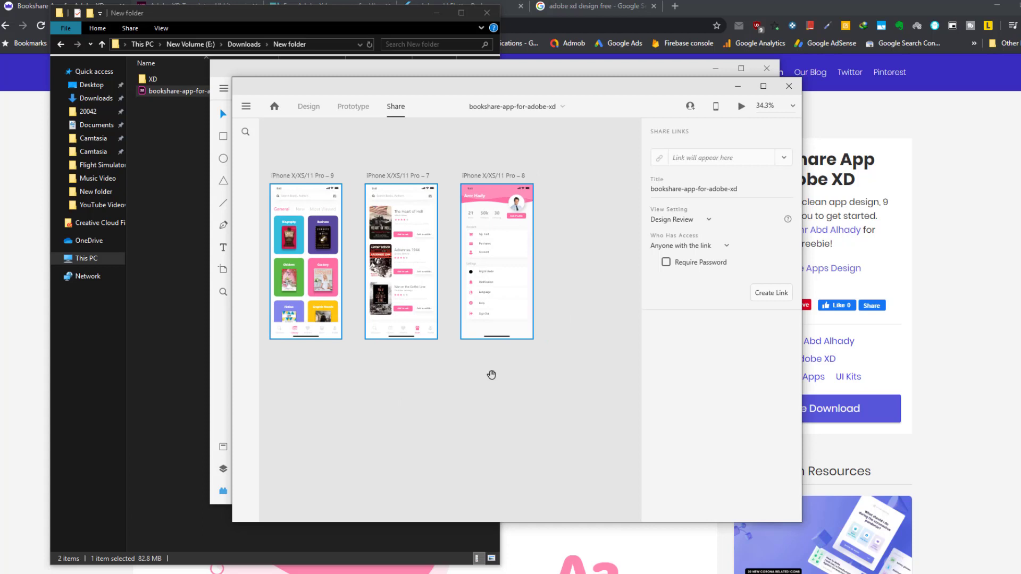
pyautogui.moveTo(367, 386); pyautogui.dragTo(738, 383)
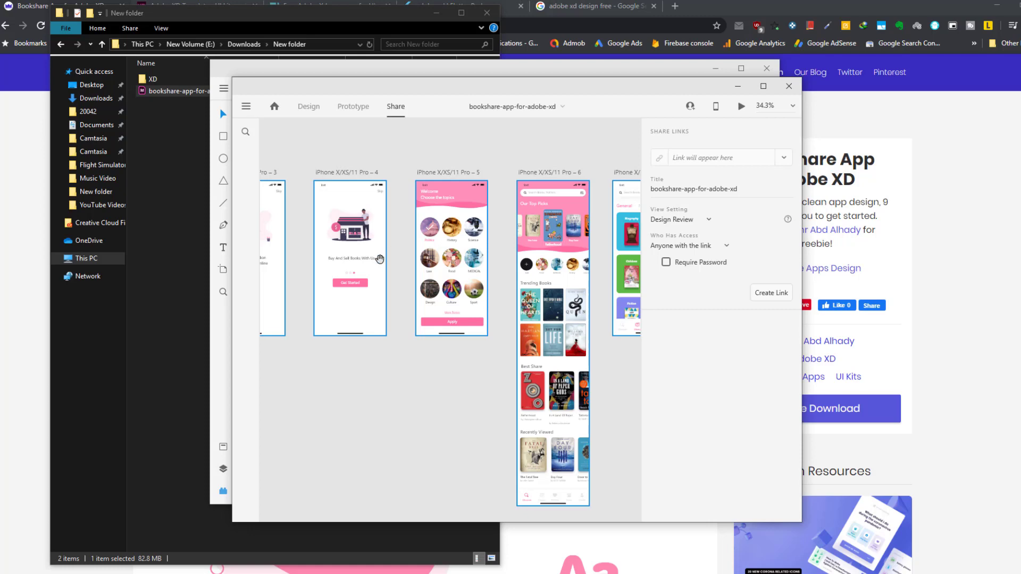
# Back in Design mode, select artboard 4's illustration and text, then show Plugins > XD to Flutter Plugin commands.
pyautogui.click(306, 108)
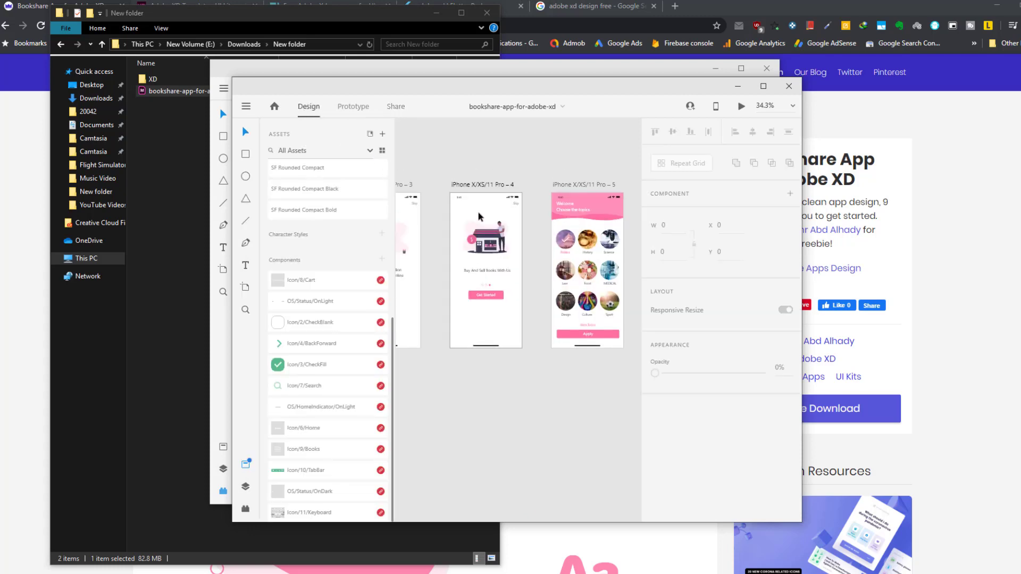
pyautogui.click(490, 242)
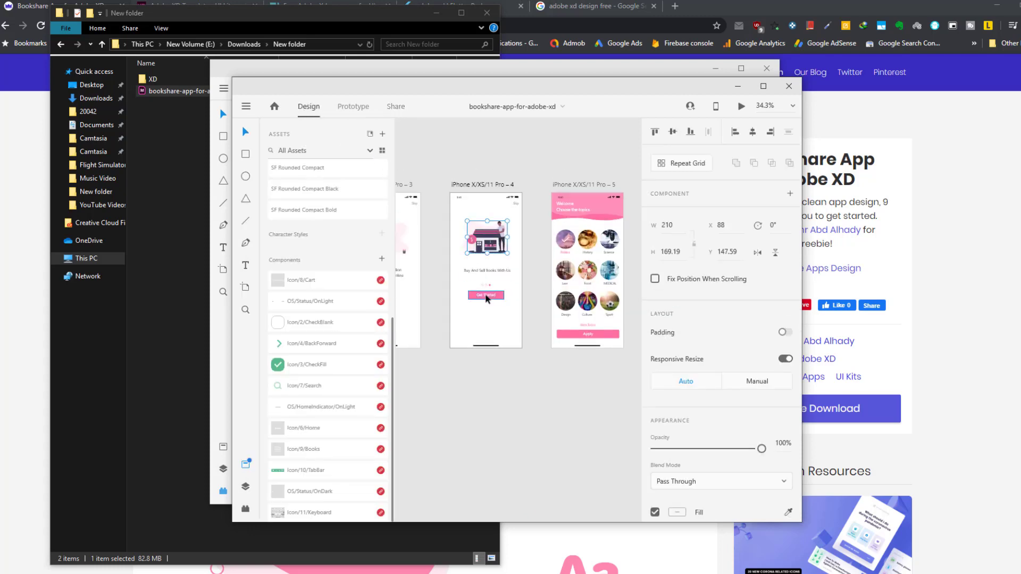
pyautogui.click(483, 270)
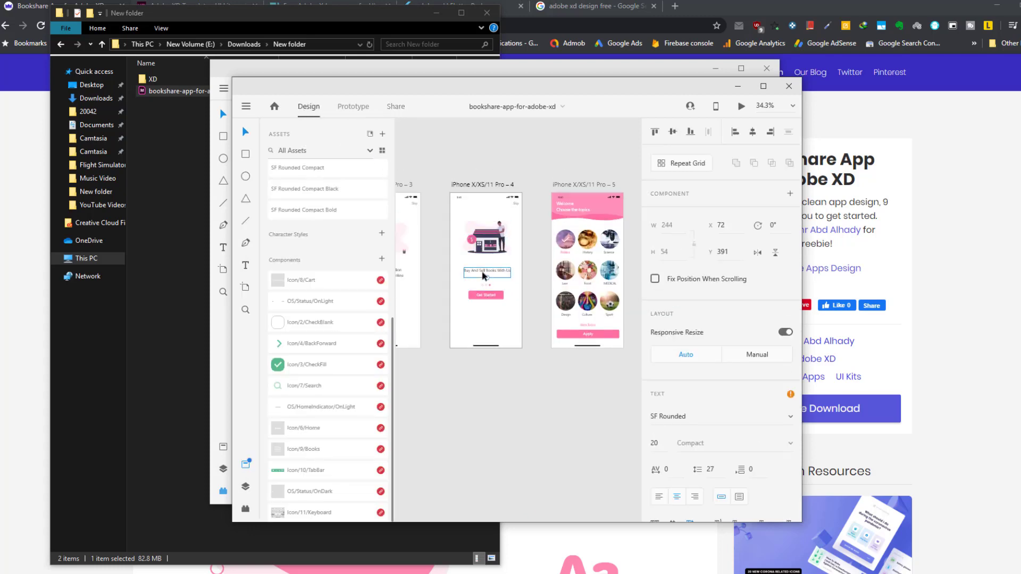
pyautogui.click(247, 108)
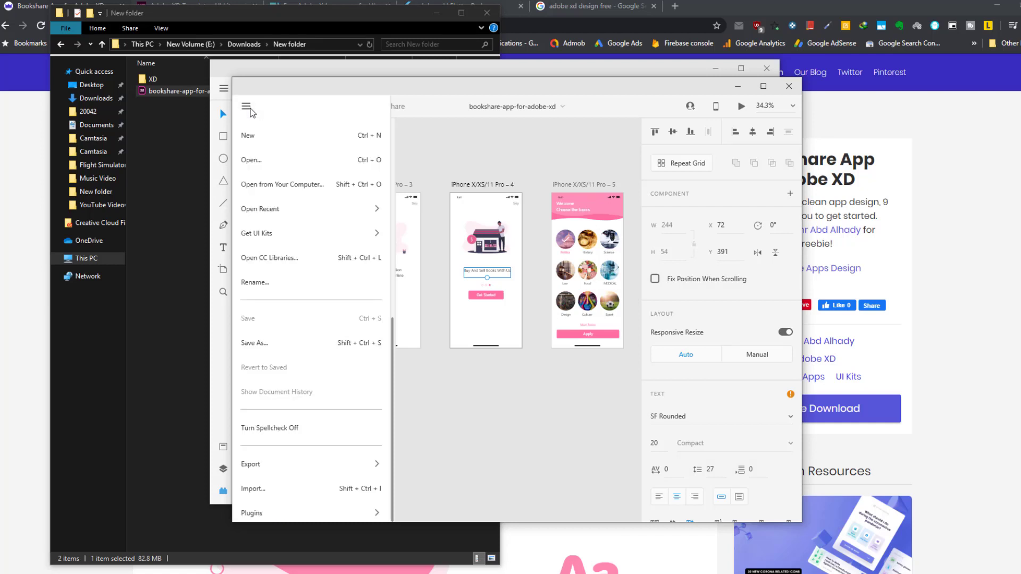
pyautogui.scroll(-2, 296, 362)
pyautogui.moveTo(296, 467)
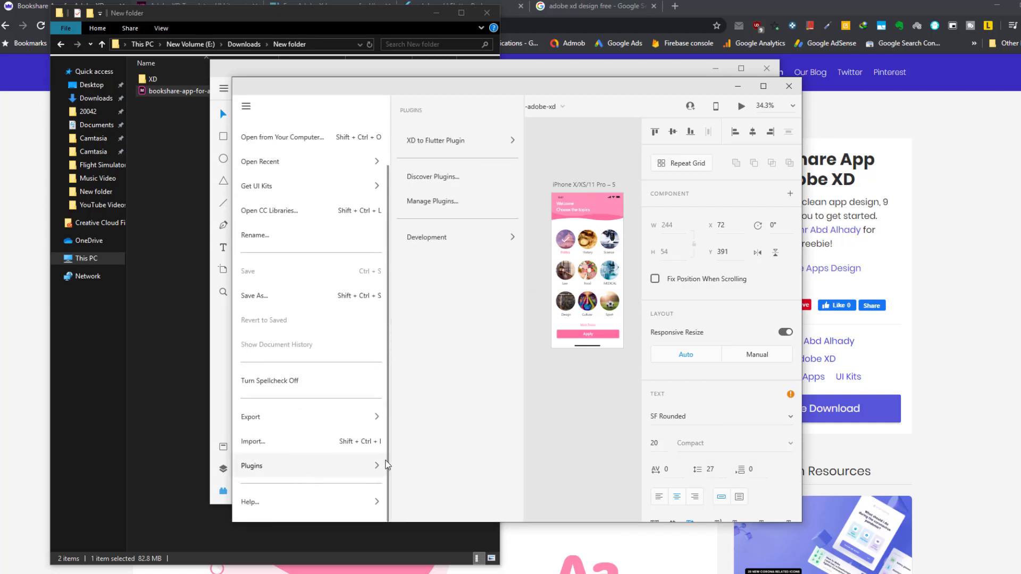
pyautogui.moveTo(417, 140)
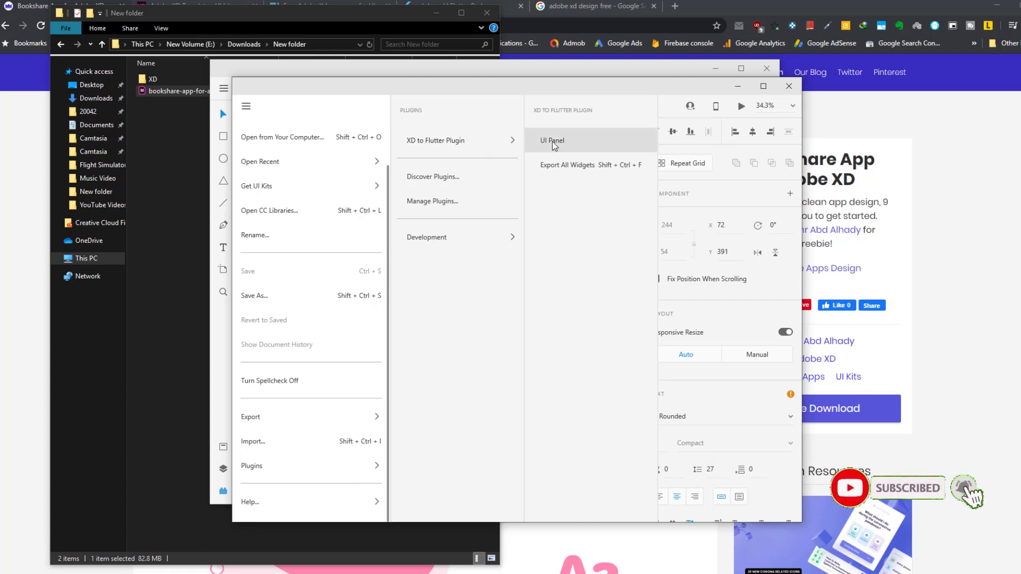
# Preview the house illustration and 'Buy And Sell Books With Us' text as Flutter widgets, then show the project settings.
pyautogui.click(553, 142)
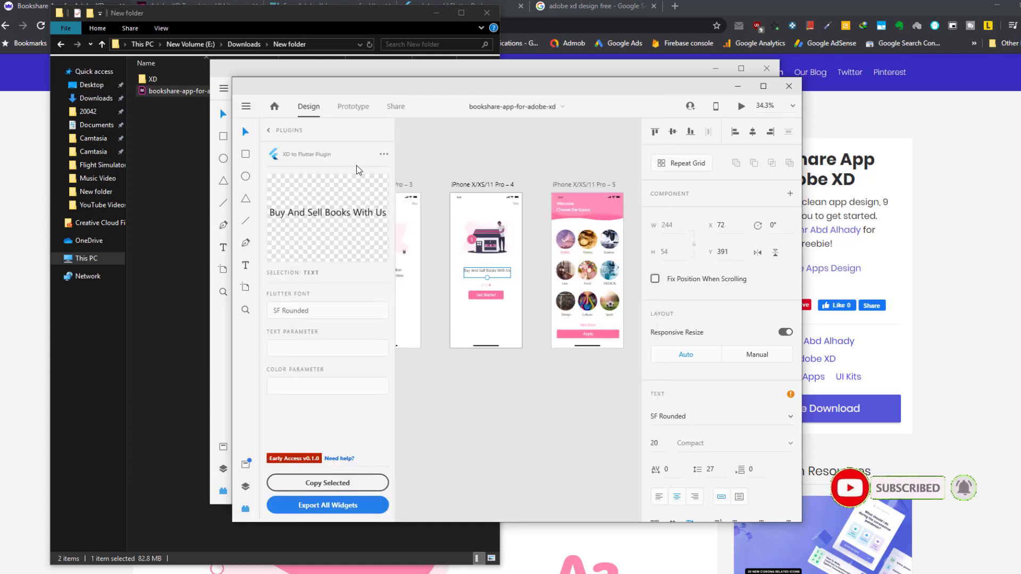
pyautogui.click(491, 254)
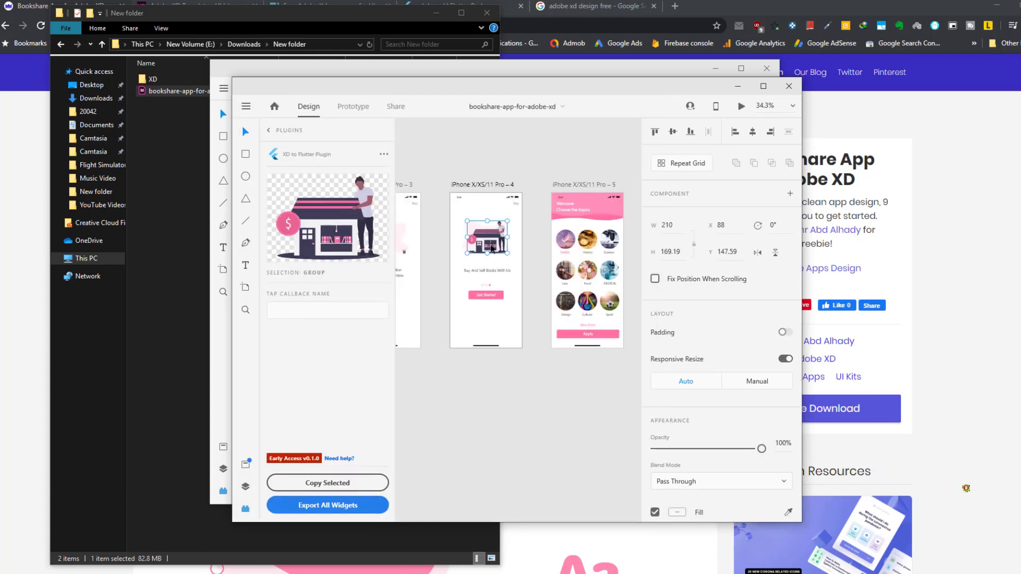
pyautogui.click(488, 270)
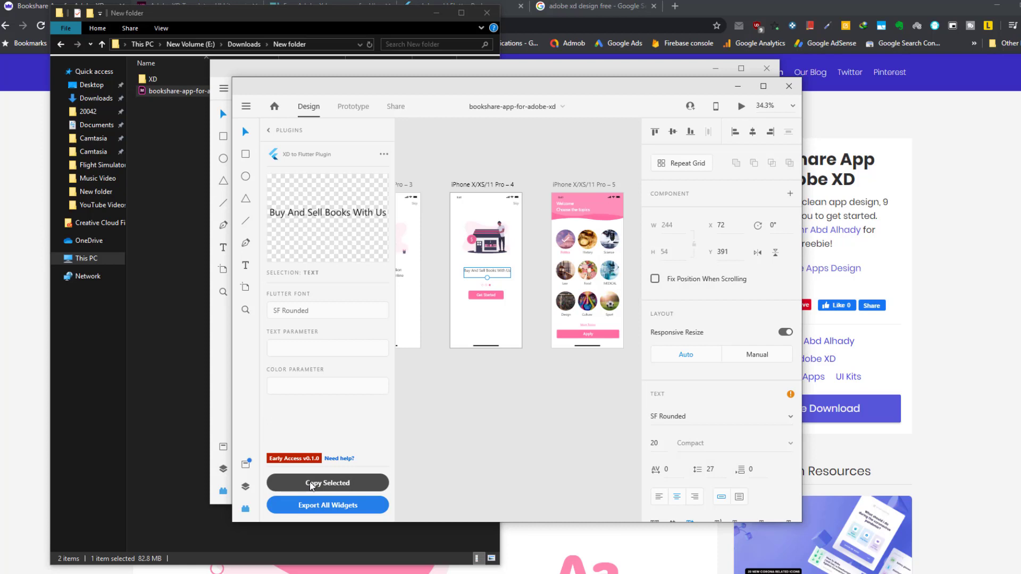
pyautogui.press('Escape')
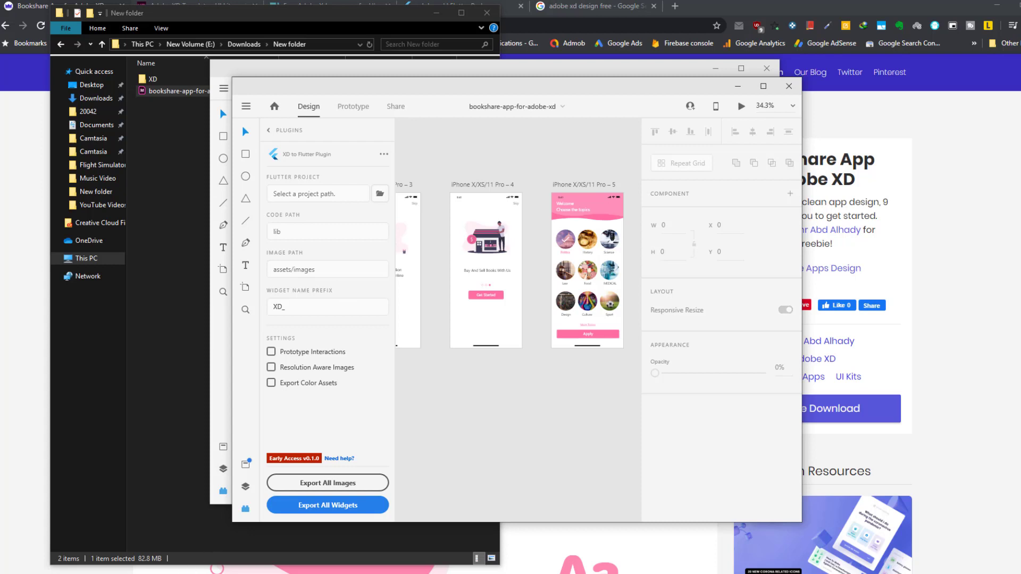
# Open pubspec.yaml from E:\Downloads\New folder\XD in Sublime Text.
pyautogui.click(126, 560)
pyautogui.click(239, 129)
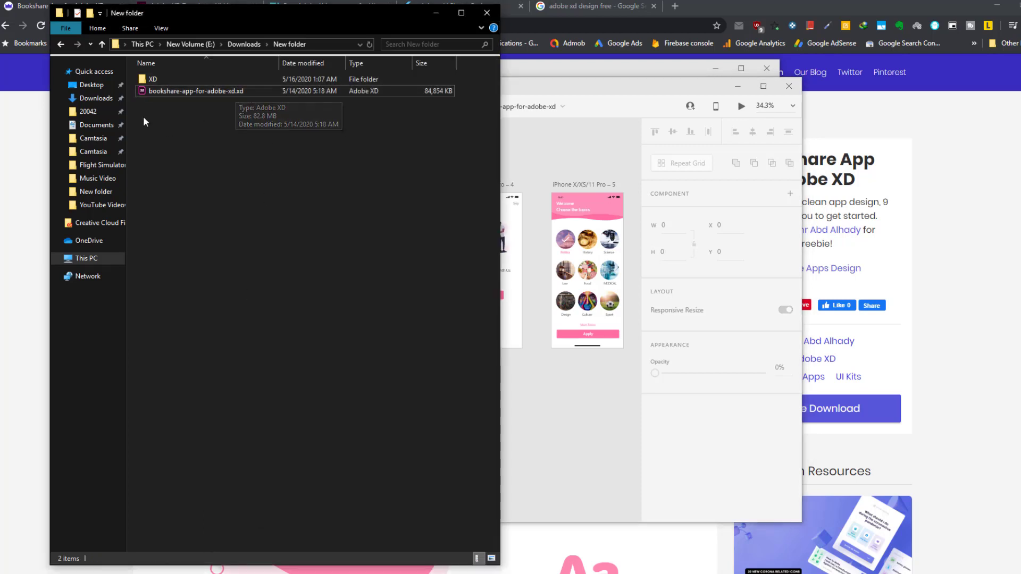
pyautogui.click(155, 78)
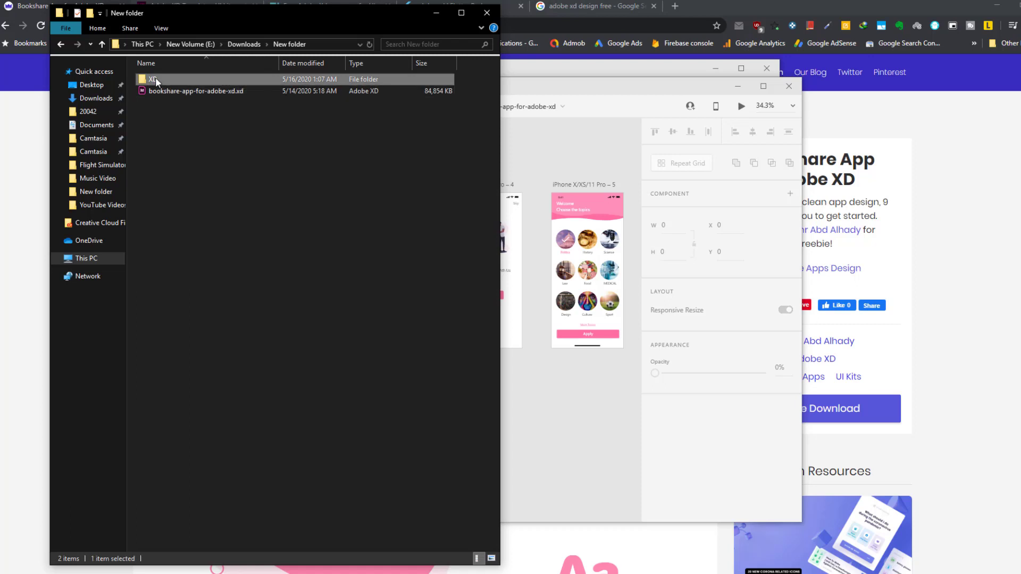
pyautogui.doubleClick(166, 83)
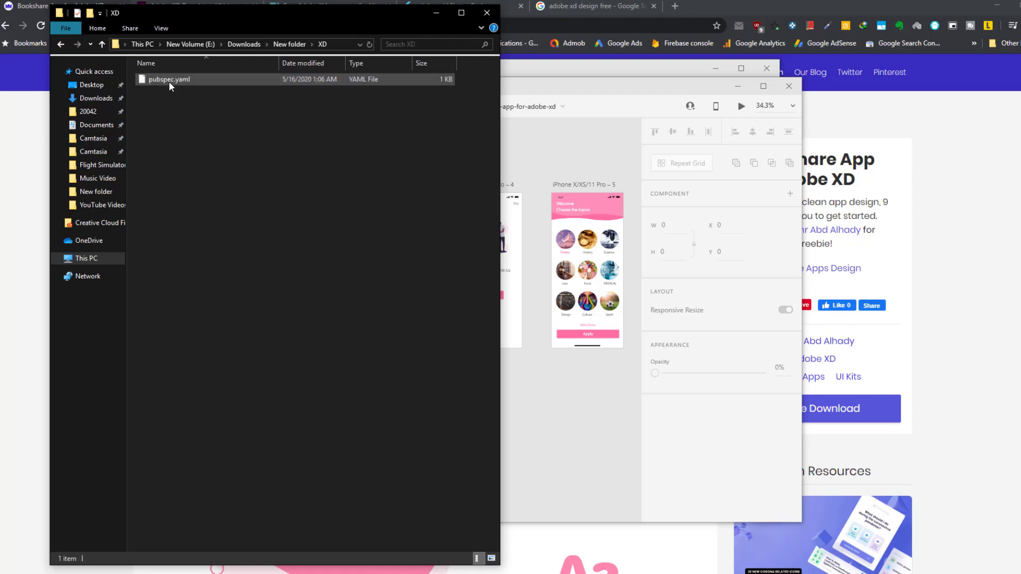
pyautogui.click(169, 79)
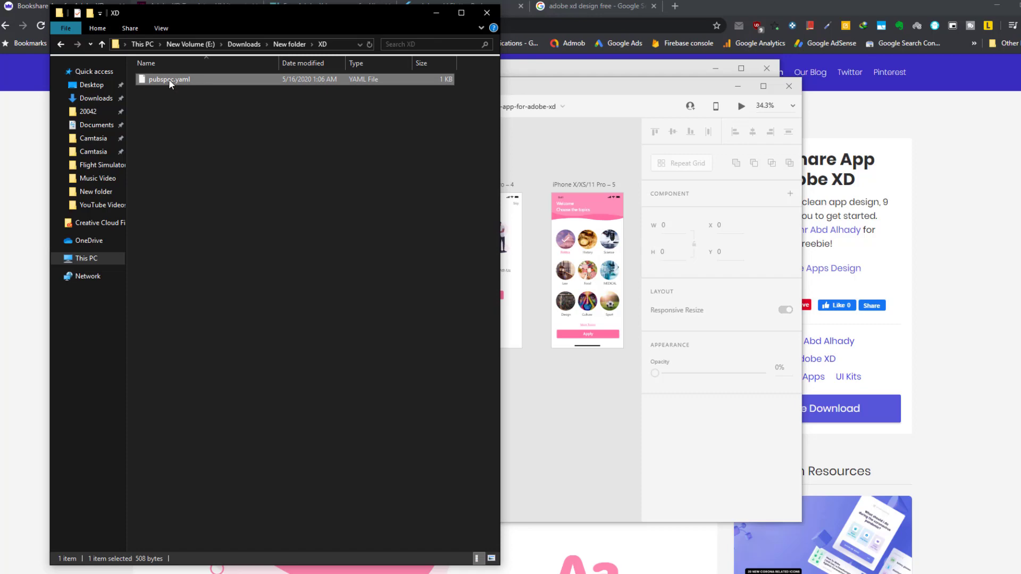
pyautogui.doubleClick(168, 78)
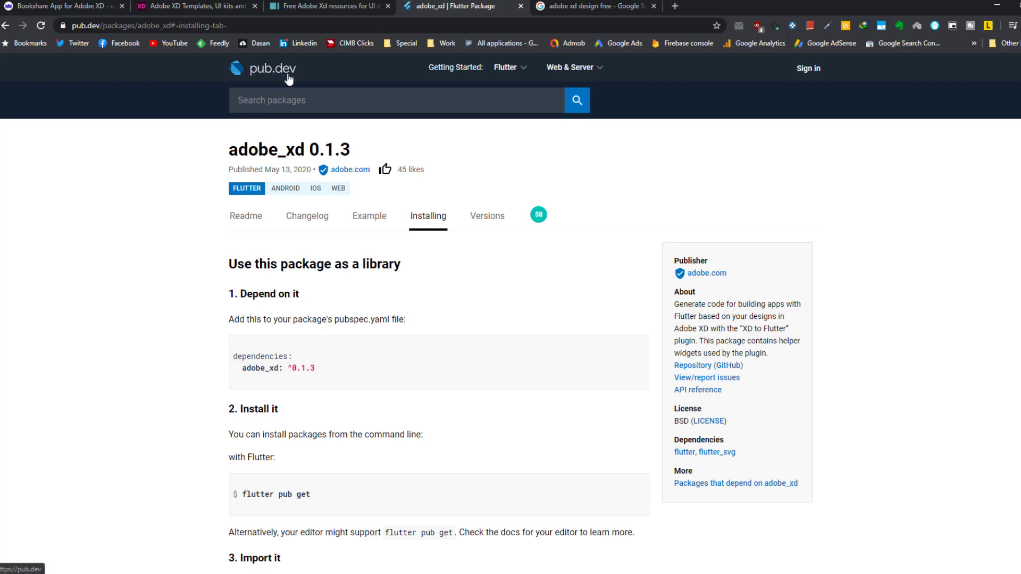
pyautogui.moveTo(230, 150); pyautogui.dragTo(305, 154)
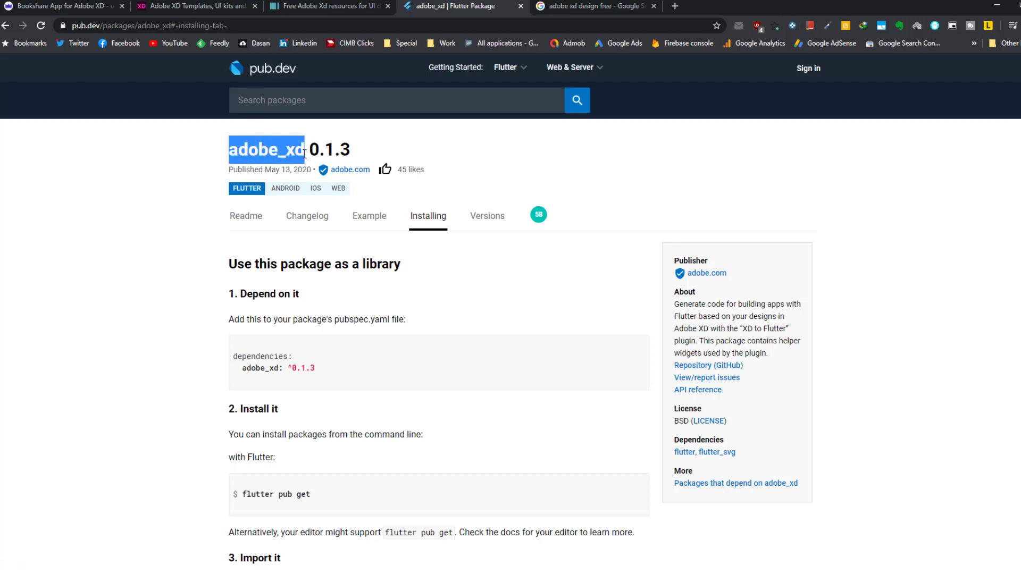
pyautogui.click(427, 220)
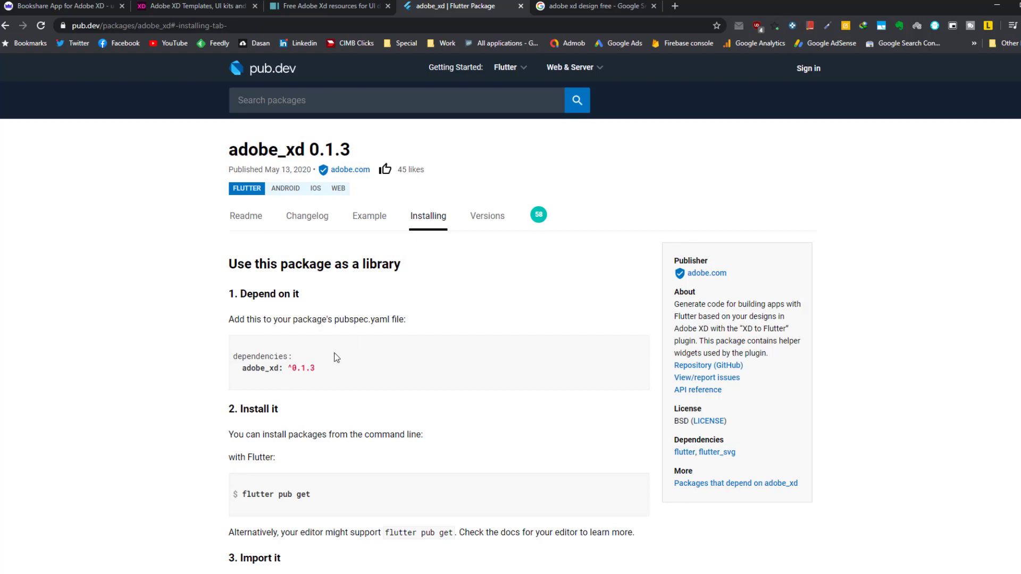
pyautogui.moveTo(320, 369); pyautogui.dragTo(262, 372)
# Highlight the flutter, cupertino_icons and adobe_xd ^0.1.3 dependencies in pubspec.yaml, then return to Adobe XD.
pyautogui.hotkey('alt', 'Tab')
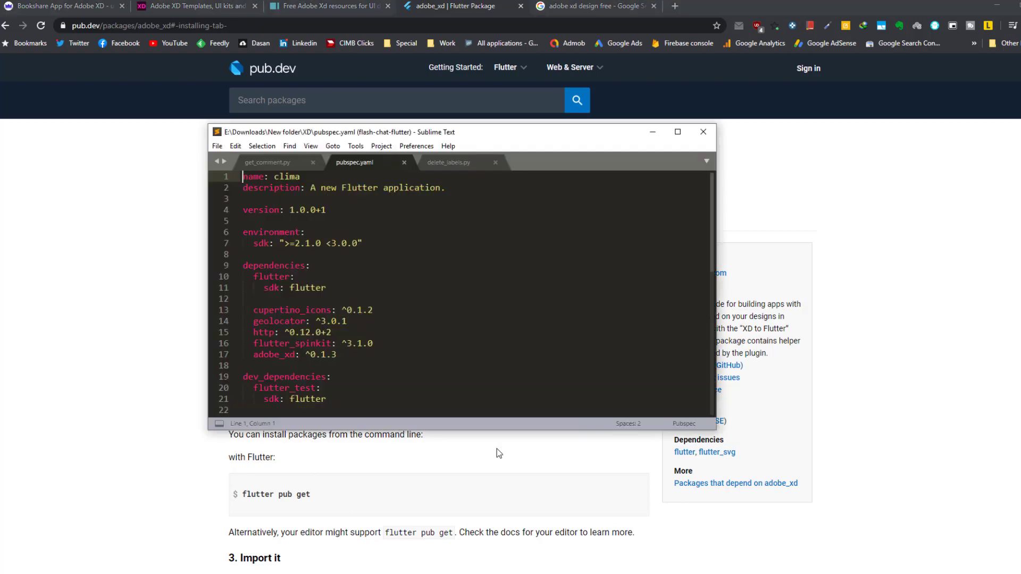
pyautogui.scroll(-1, 362, 287)
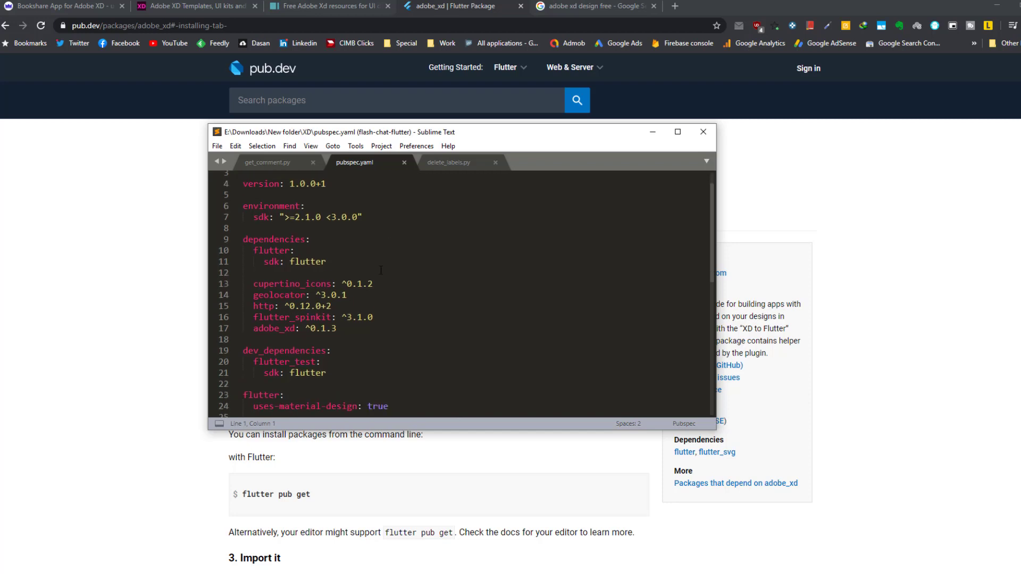
pyautogui.scroll(1, 364, 223)
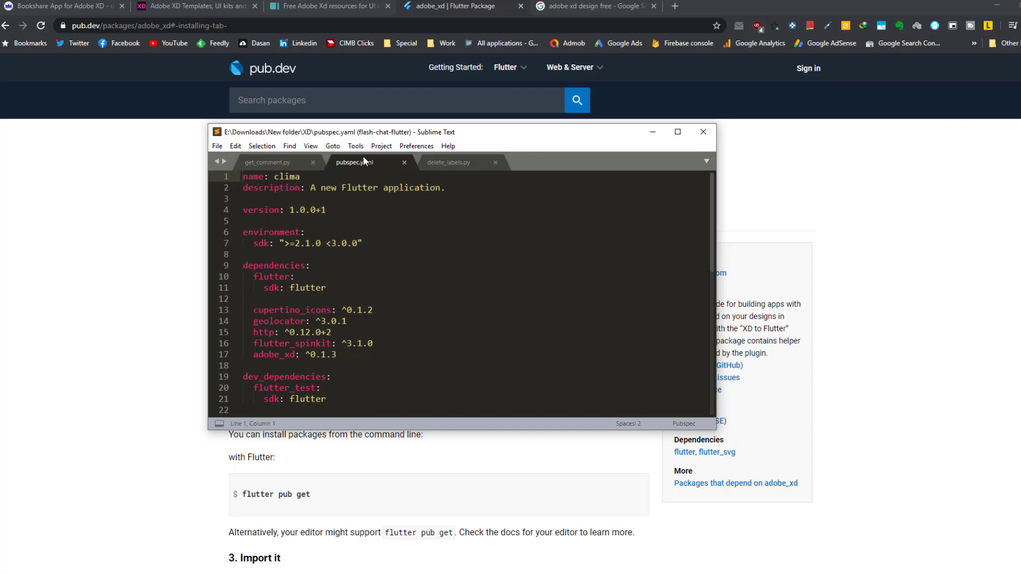
pyautogui.click(243, 266)
pyautogui.moveTo(243, 266); pyautogui.dragTo(304, 273)
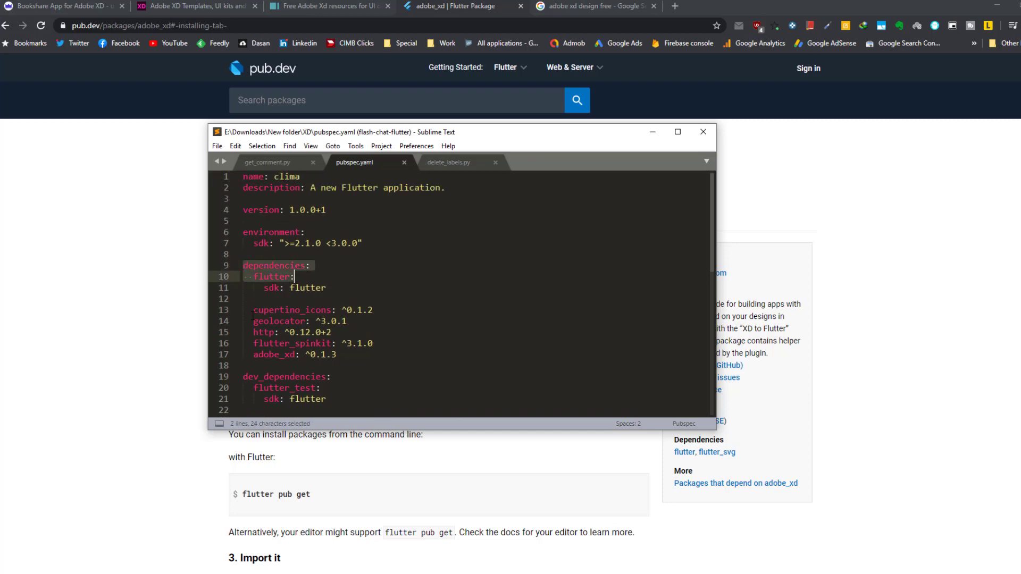
pyautogui.moveTo(254, 310); pyautogui.dragTo(352, 310)
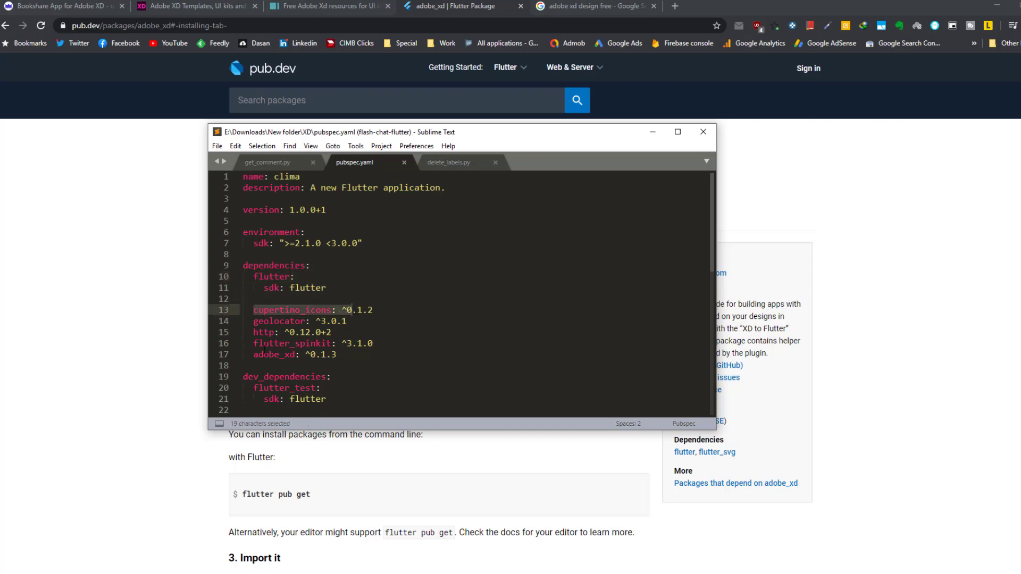
pyautogui.moveTo(253, 354); pyautogui.dragTo(337, 355)
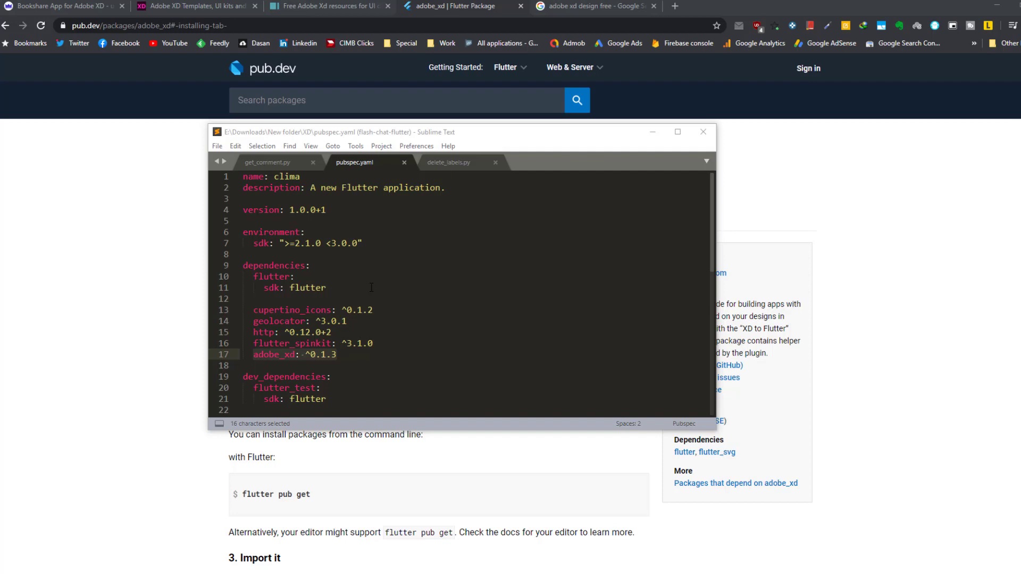
pyautogui.hotkey('alt', 'Tab')
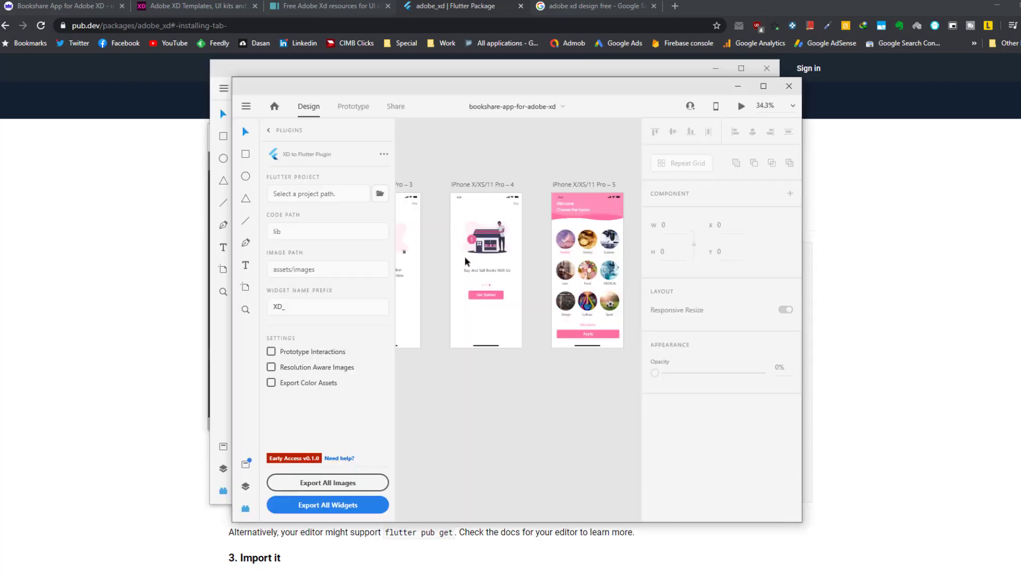
# Set E:\Downloads\New folder\XD as the Flutter project folder and export all nine widgets.
pyautogui.click(341, 509)
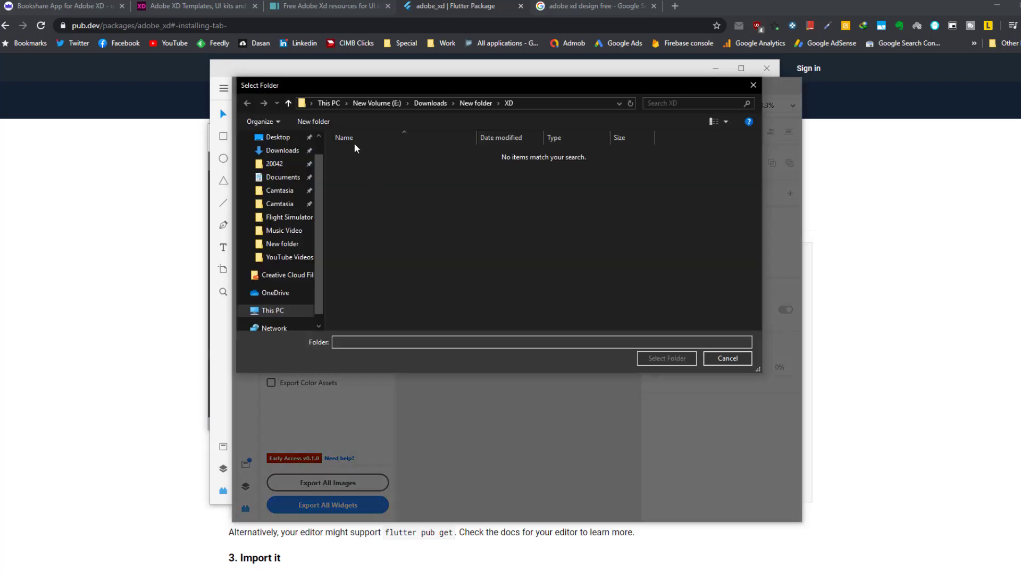
pyautogui.click(462, 104)
pyautogui.doubleClick(353, 157)
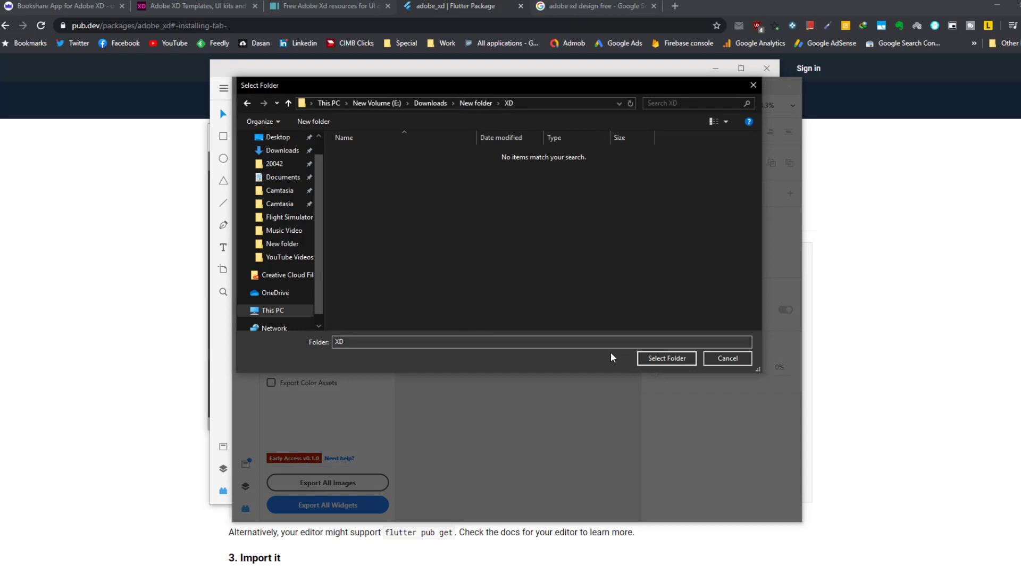
pyautogui.click(667, 359)
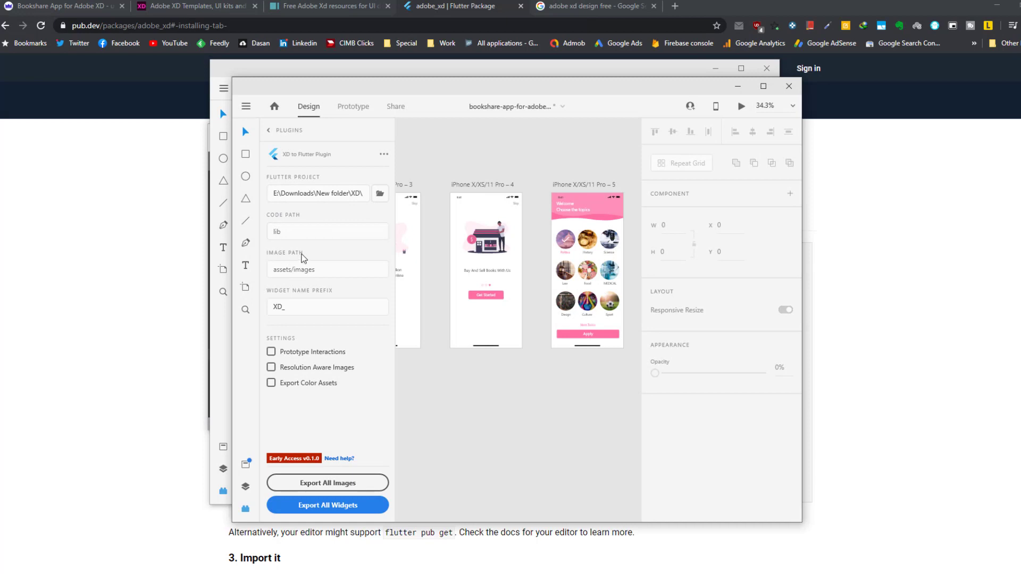
pyautogui.click(320, 504)
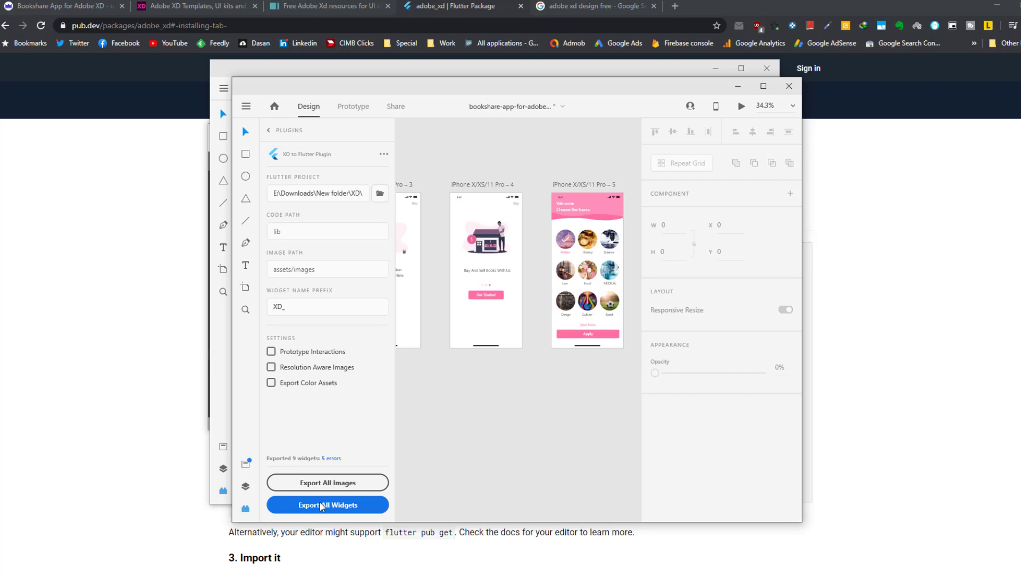
# Open XD\lib to see the nine iPhoneXXS11Pro dart files, then bring Adobe XD forward.
pyautogui.click(160, 571)
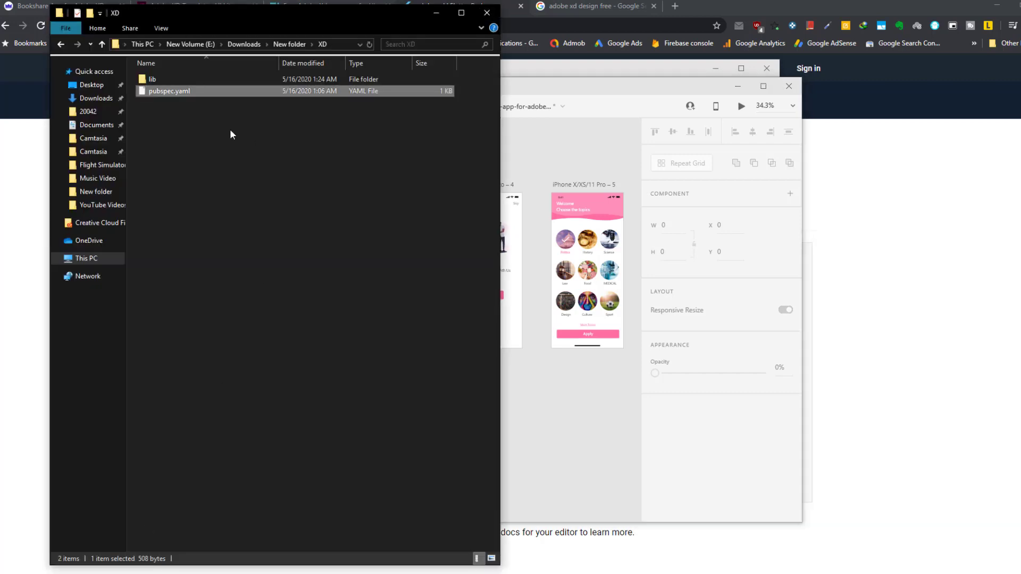
pyautogui.click(159, 81)
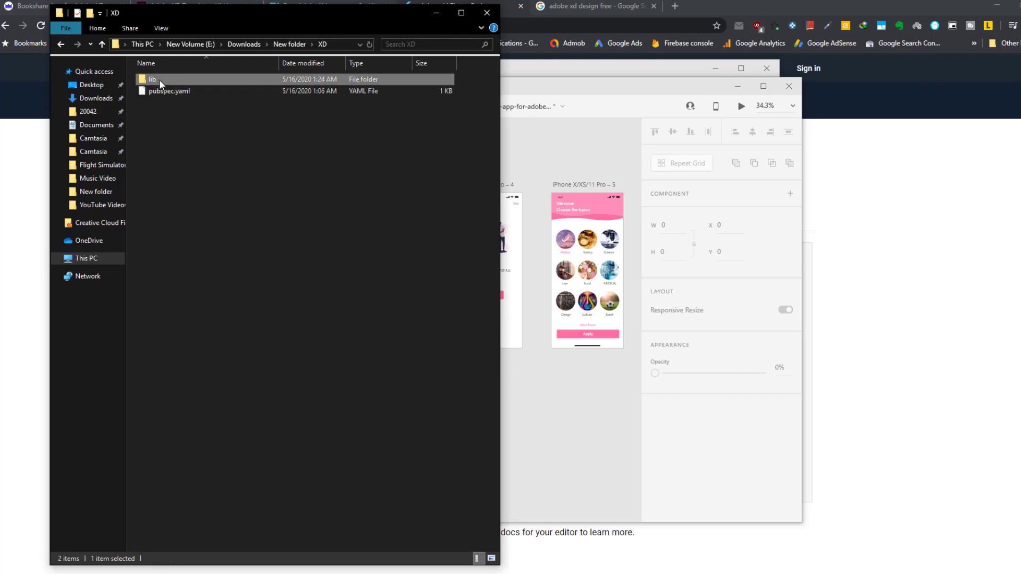
pyautogui.doubleClick(158, 79)
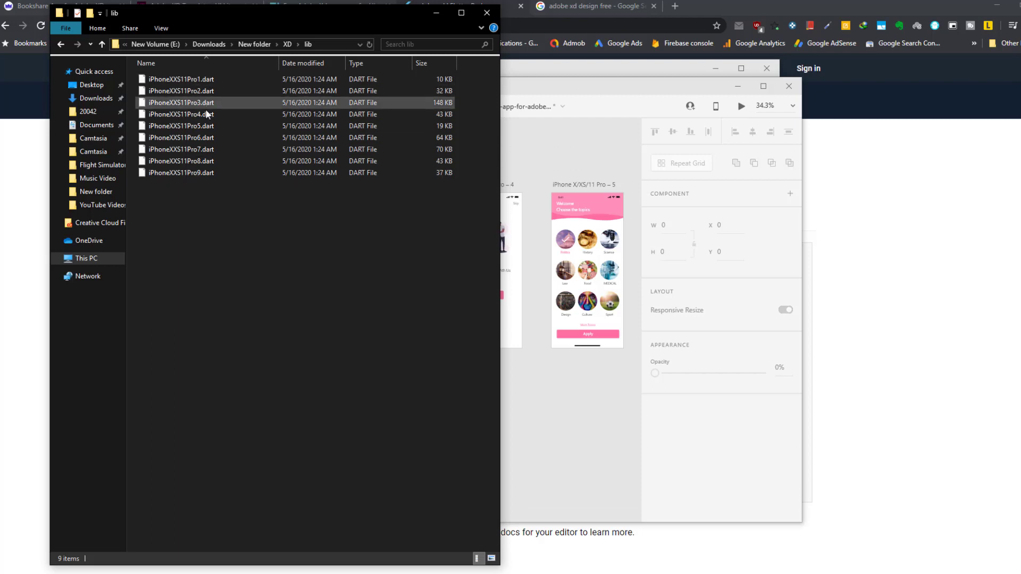
pyautogui.click(549, 385)
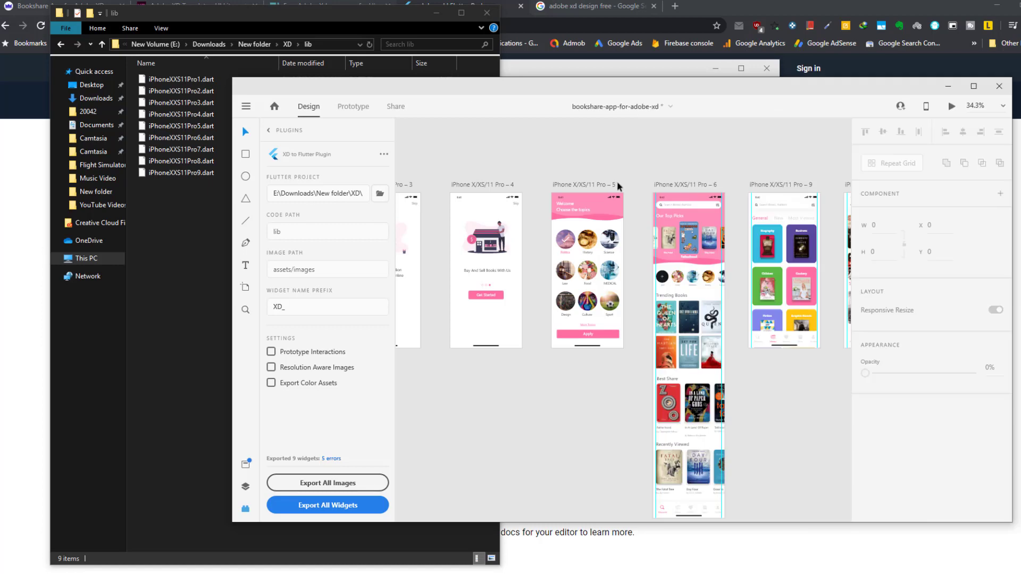
# Open iPhoneXXS11Pro5.dart with Sublime Text in a taller window and scroll through the generated code.
pyautogui.click(198, 127)
pyautogui.rightClick(199, 127)
pyautogui.click(226, 144)
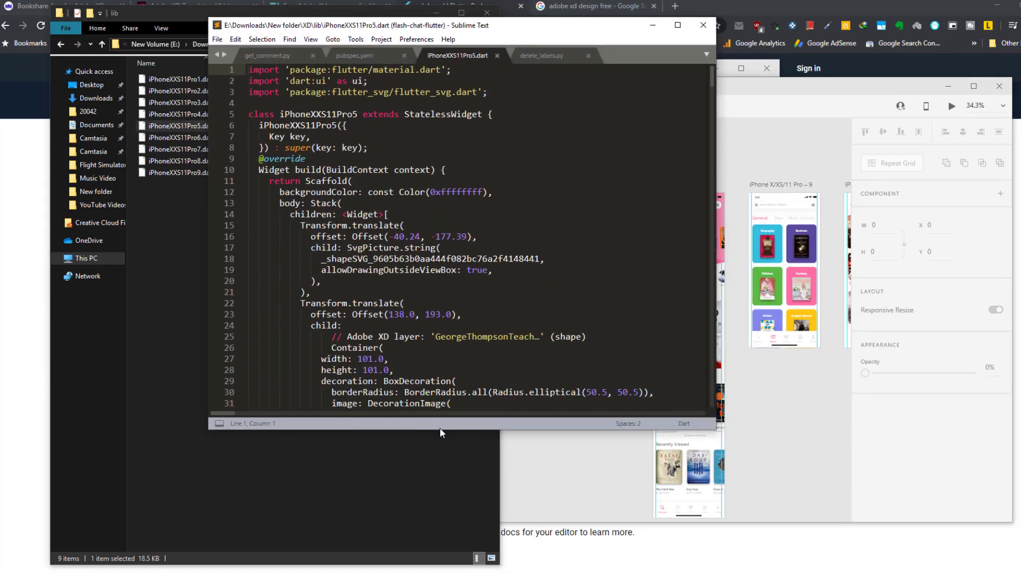
pyautogui.moveTo(439, 429); pyautogui.dragTo(428, 551)
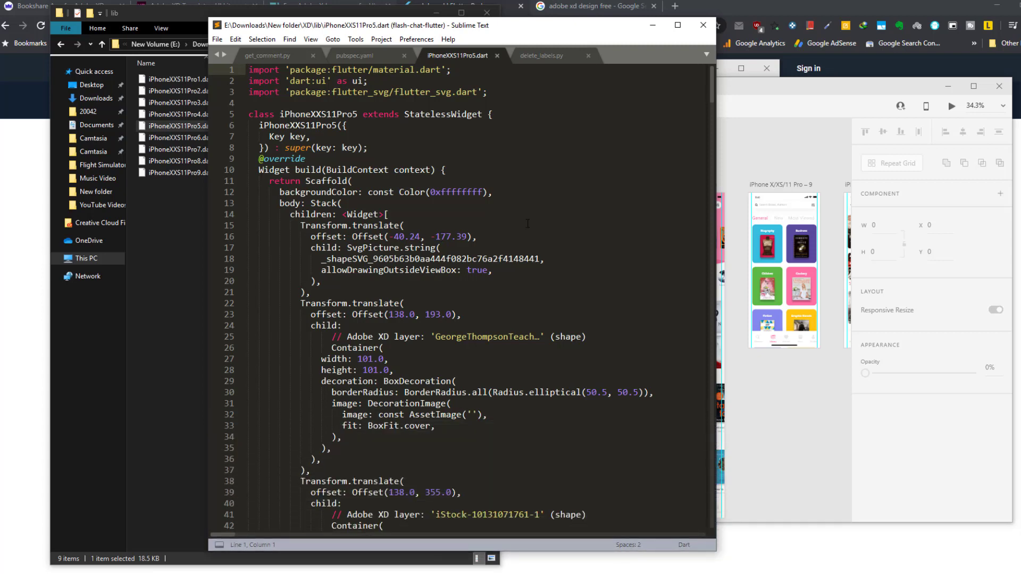
pyautogui.scroll(-7, 501, 287)
pyautogui.scroll(-5, 500, 287)
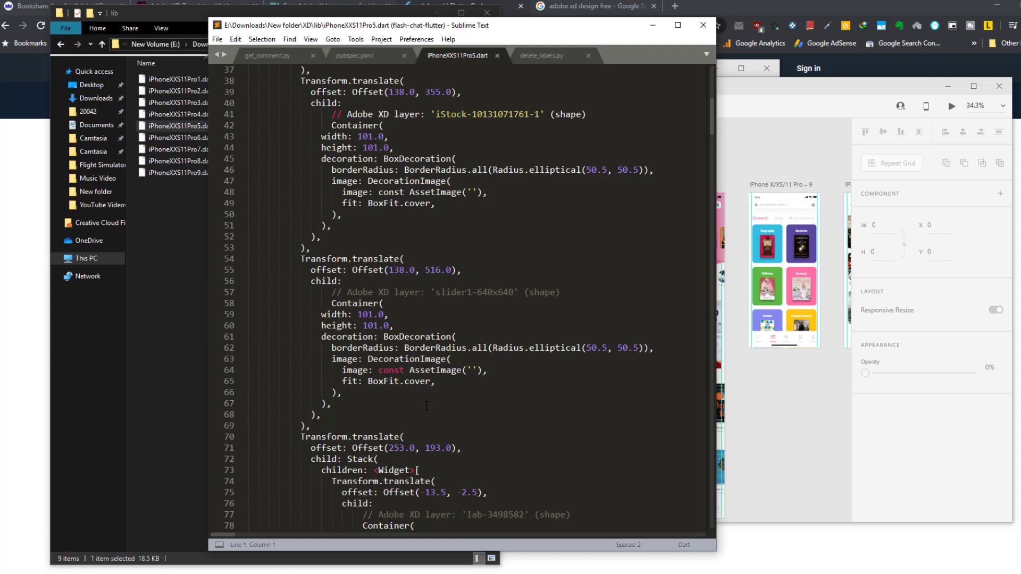
pyautogui.scroll(-6, 426, 406)
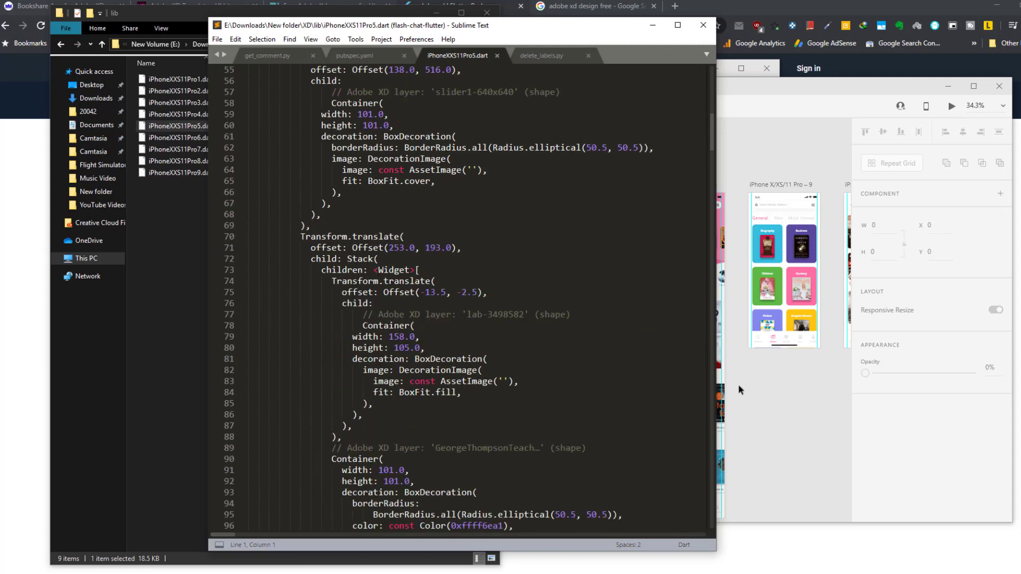
pyautogui.click(787, 413)
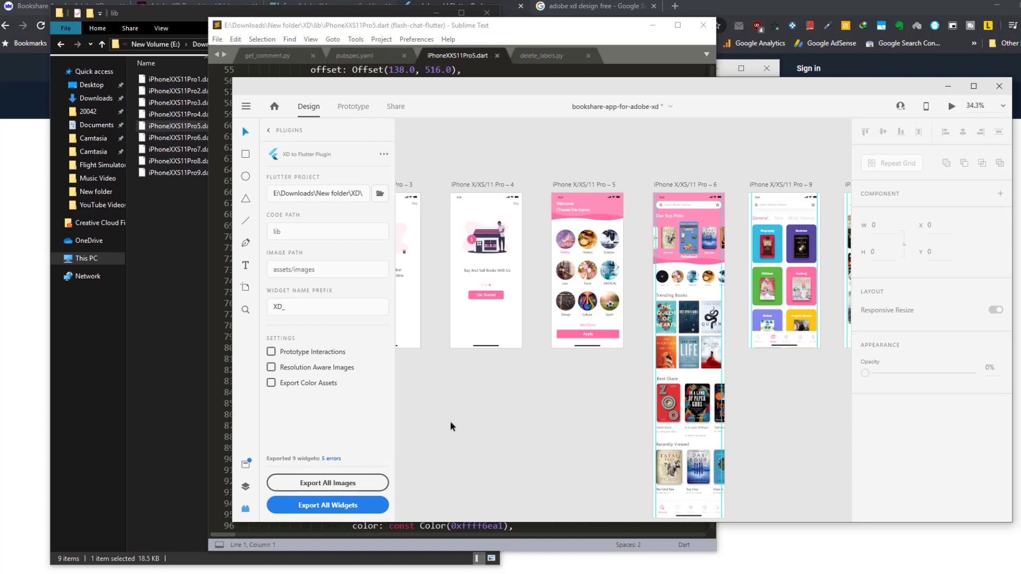
pyautogui.hotkey('alt', 'Tab')
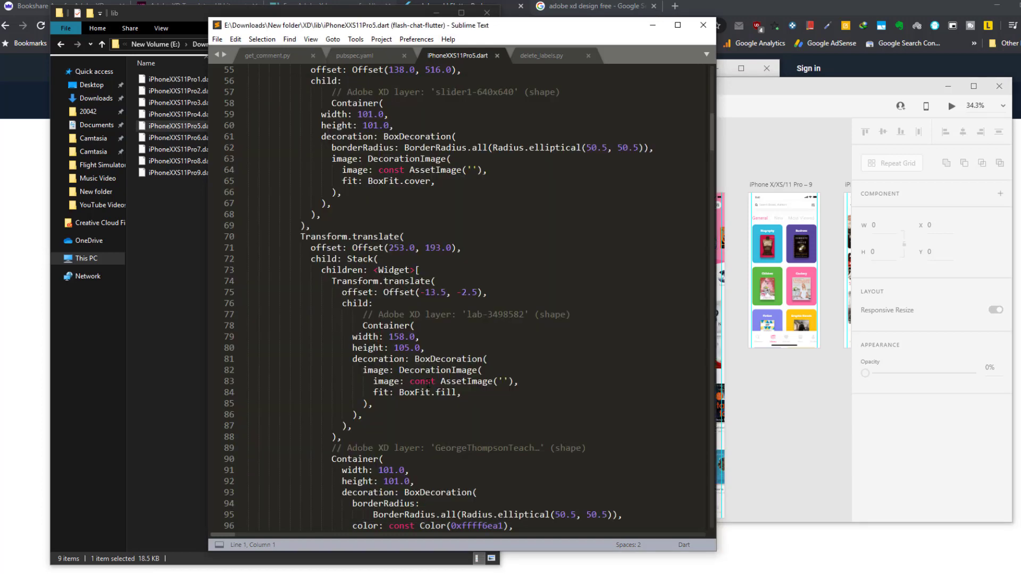